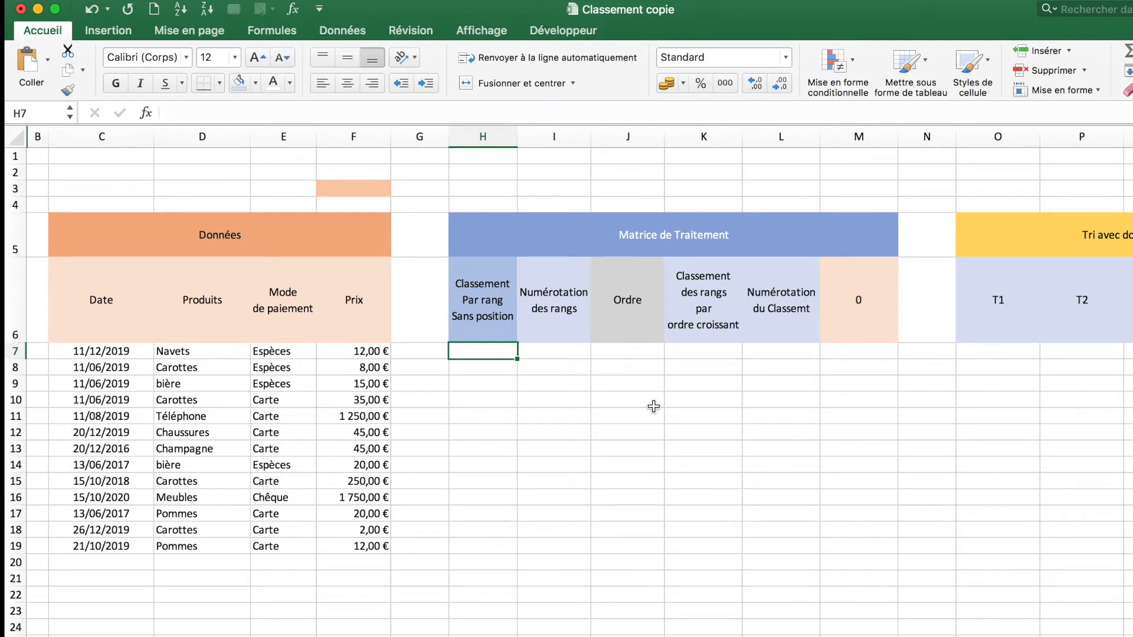
- Examine the Données, Matrice de Traitement and sorting tables, including the dates in C12 and C13
{"action": "scroll", "coordinate": [653, 407], "scroll_direction": "right", "scroll_amount": 3}
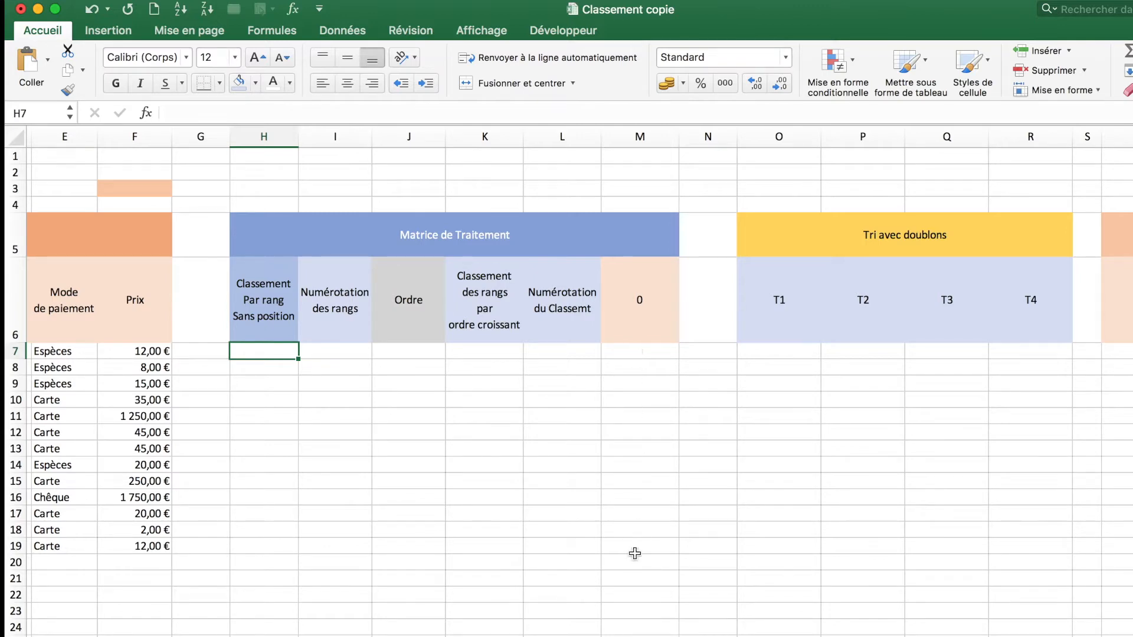
{"action": "scroll", "coordinate": [678, 419], "scroll_direction": "right", "scroll_amount": 5}
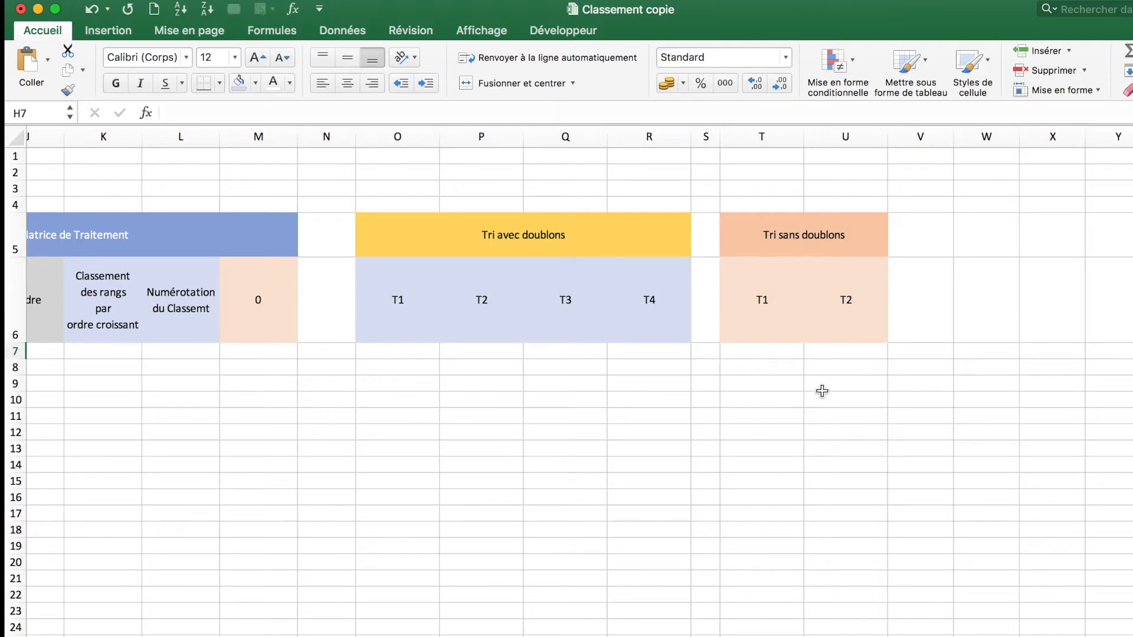
{"action": "scroll", "coordinate": [822, 390], "scroll_direction": "left", "scroll_amount": 5}
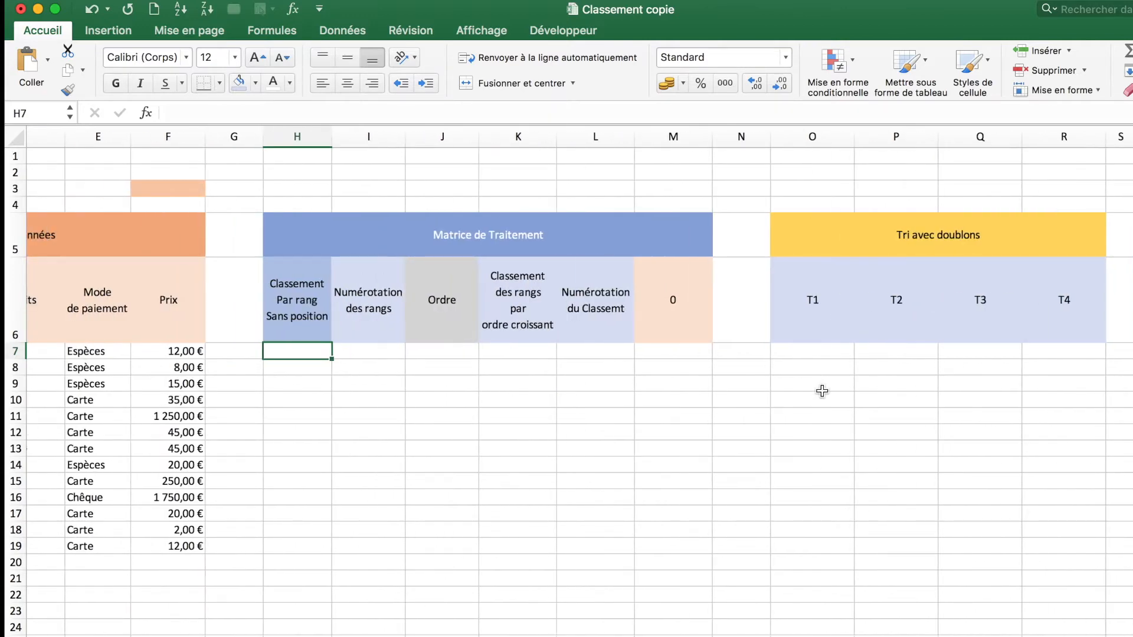
{"action": "scroll", "coordinate": [822, 391], "scroll_direction": "left", "scroll_amount": 3}
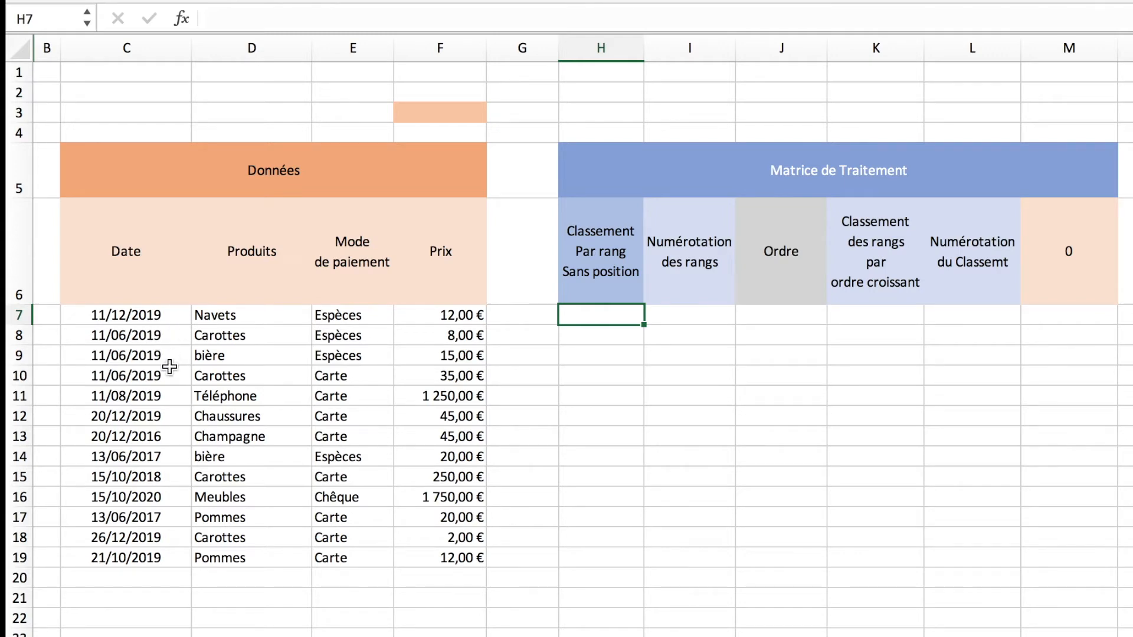
{"action": "left_click", "coordinate": [152, 416]}
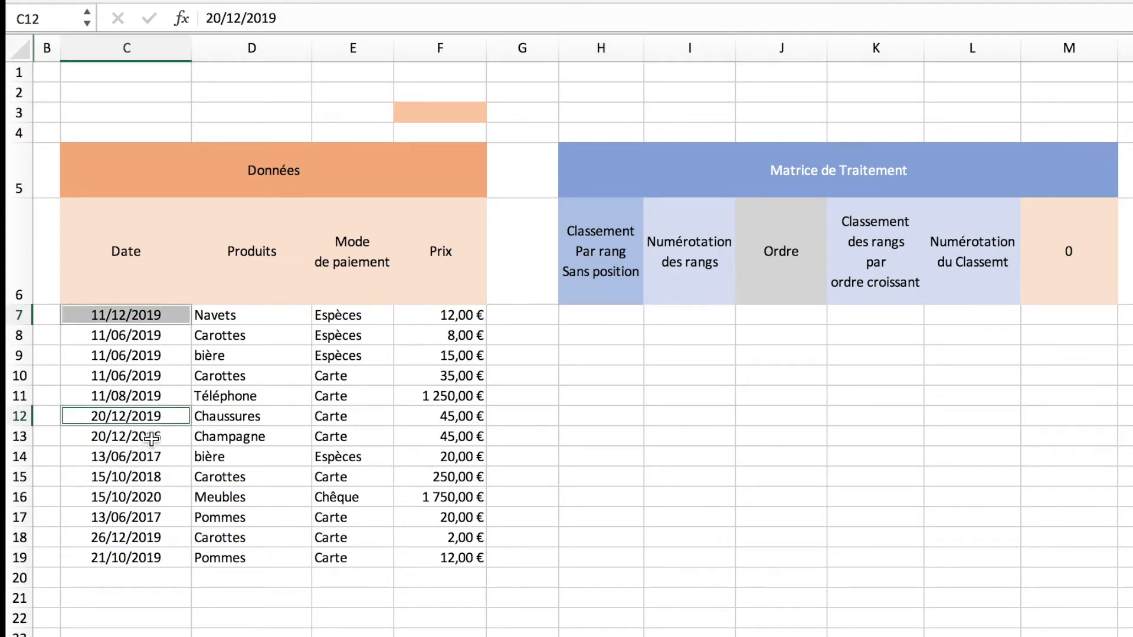
{"action": "left_click", "coordinate": [152, 431]}
{"action": "left_click", "coordinate": [152, 417], "text": "super"}
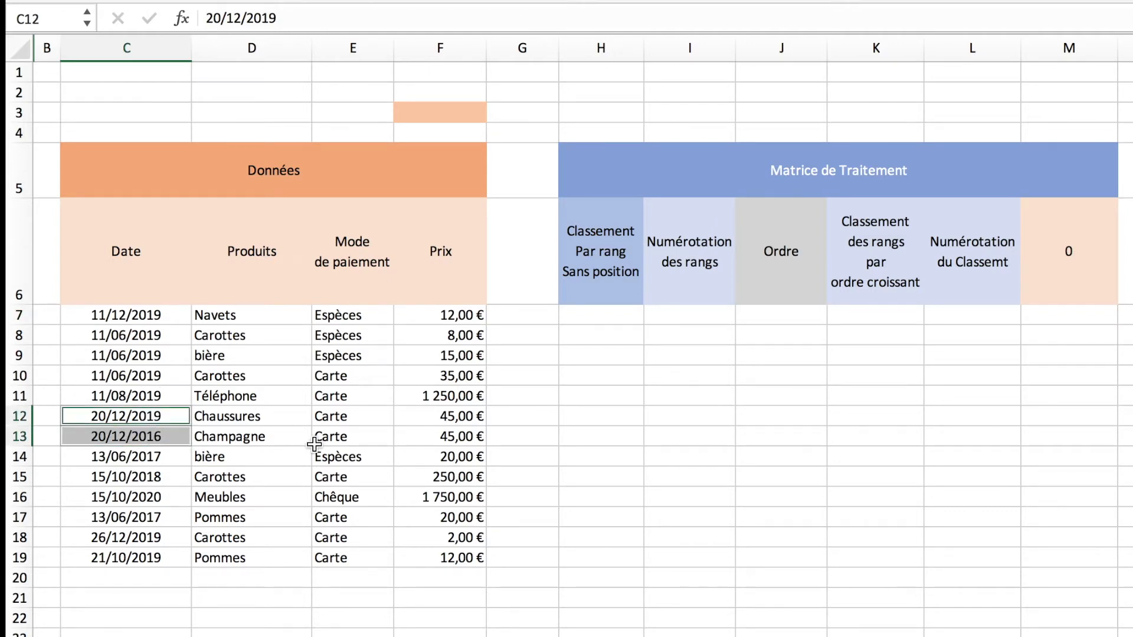
- Enter the formula =RANG(C7;$C$7:$C$19) in H7 to rank the first date within the Date column
{"action": "left_click", "coordinate": [607, 316]}
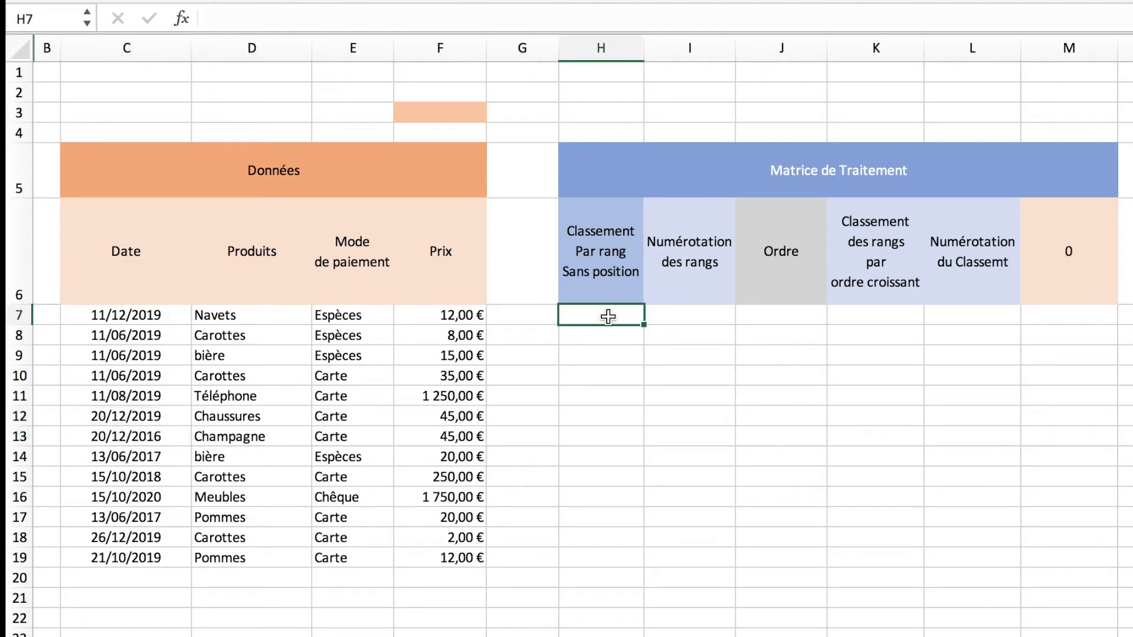
{"action": "type", "text": "=ran"}
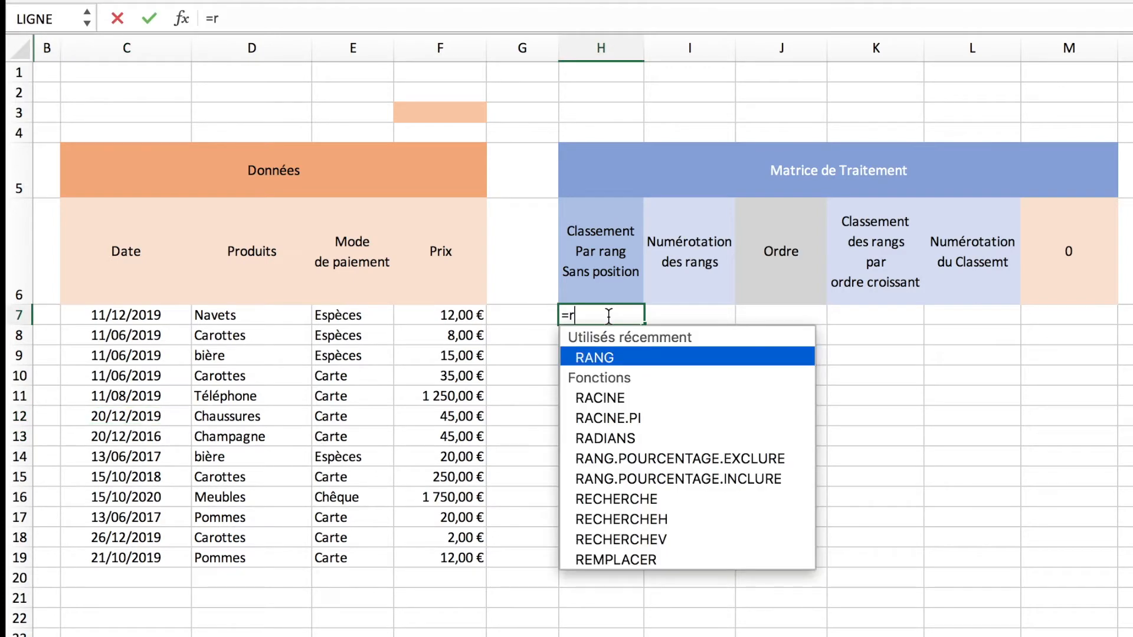
{"action": "double_click", "coordinate": [603, 356]}
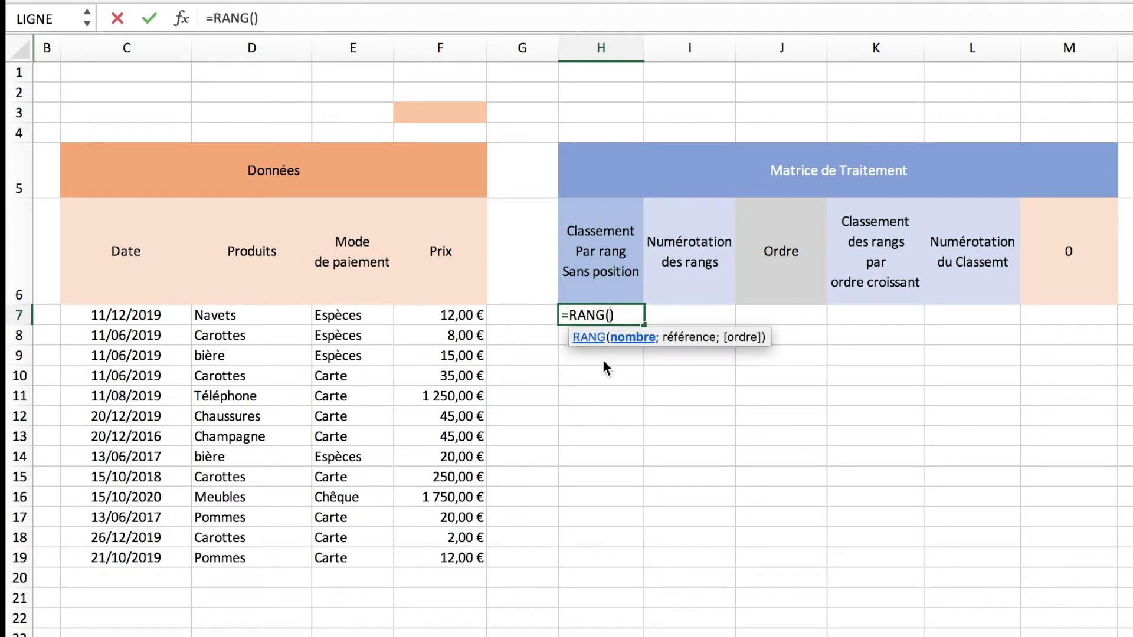
{"action": "left_click", "coordinate": [147, 316]}
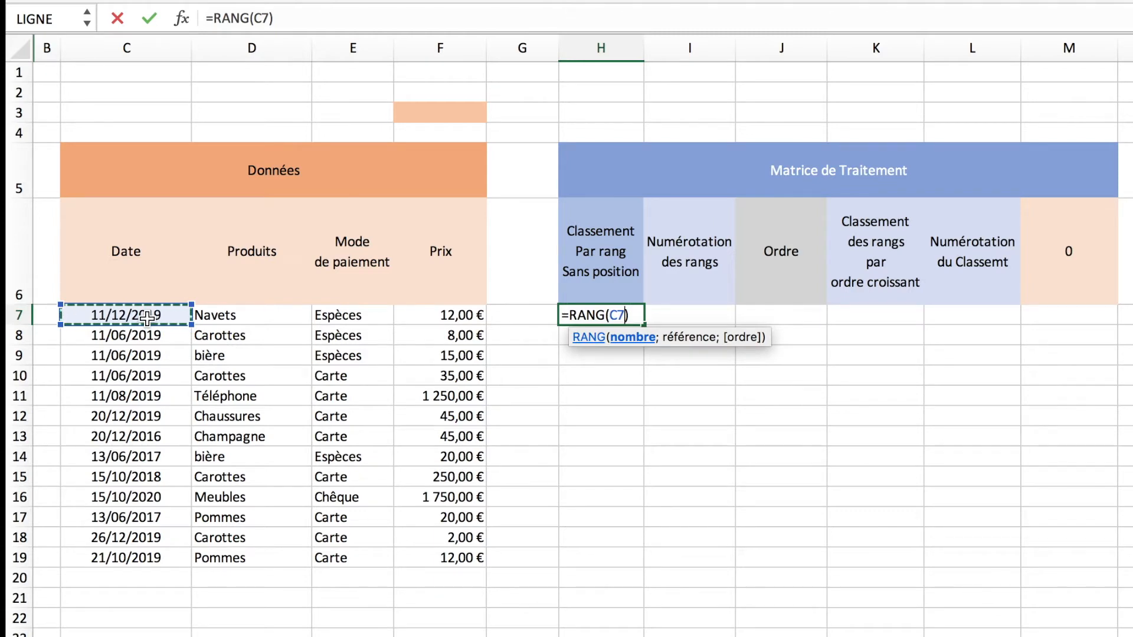
{"action": "type", "text": ";"}
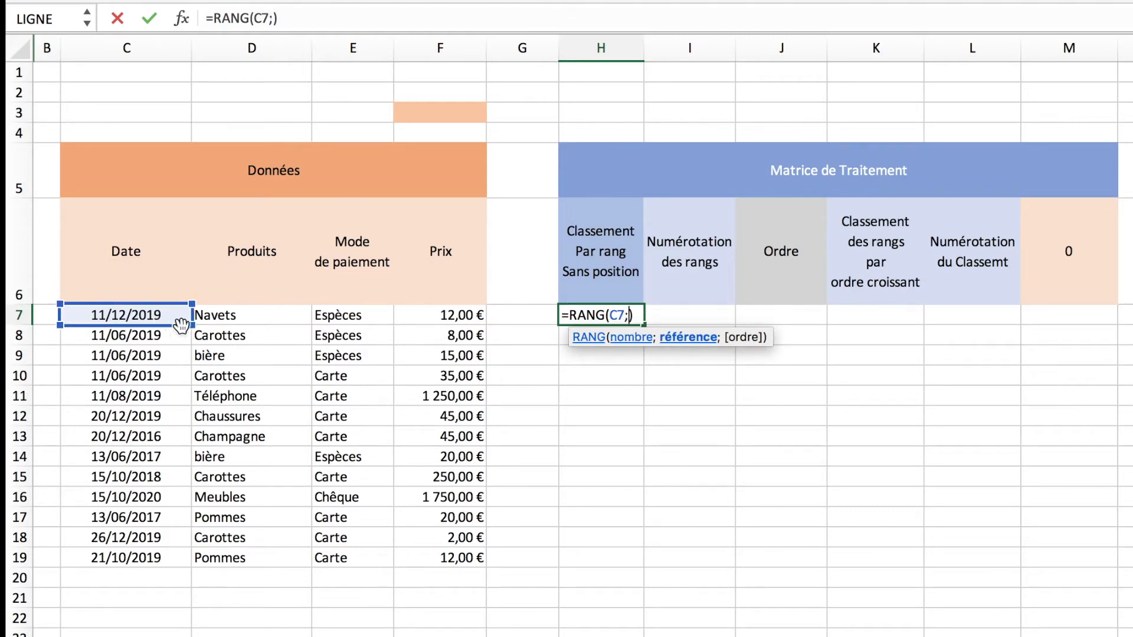
{"action": "left_click_drag", "start_coordinate": [162, 316], "coordinate": [160, 562]}
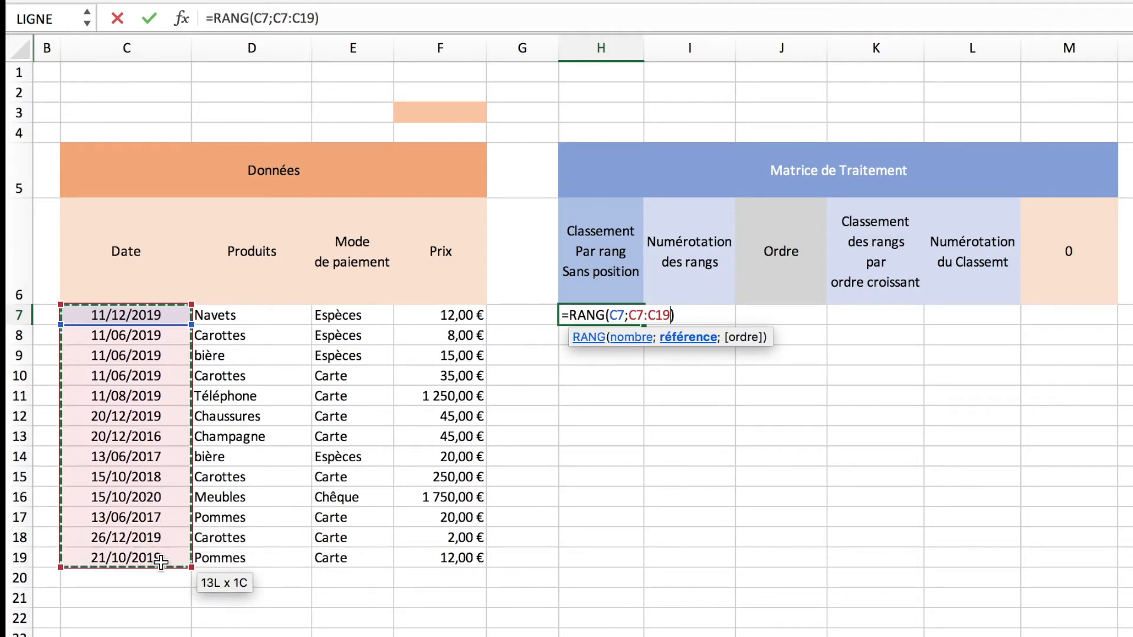
{"action": "key", "text": "F4"}
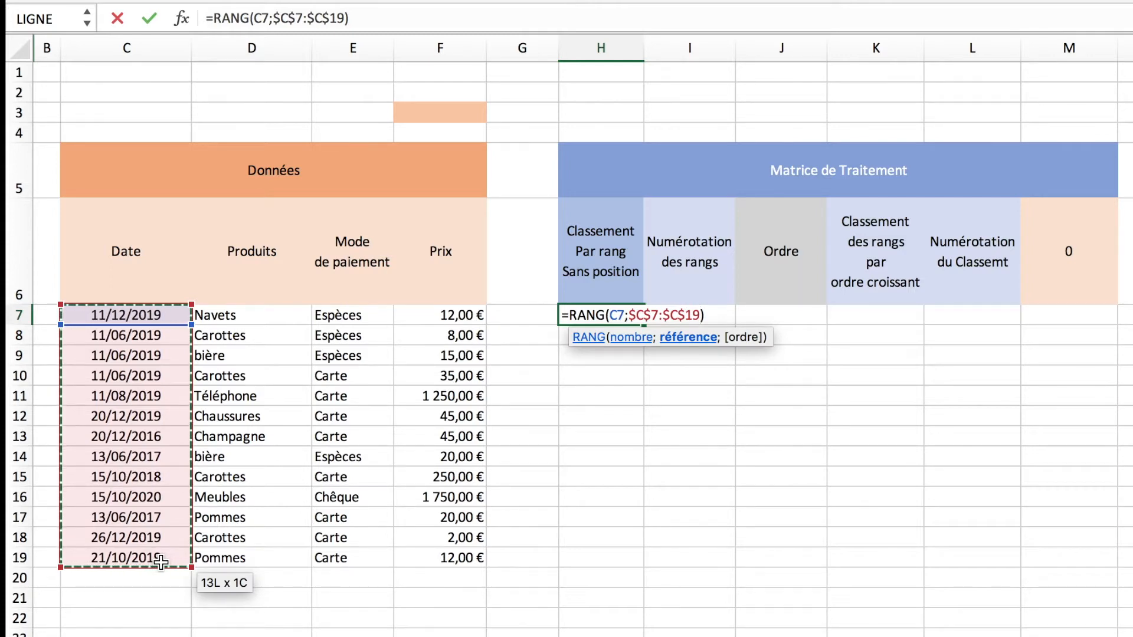
{"action": "key", "text": "Return"}
- Fill the RANG formula from H7 down to H19
{"action": "left_click", "coordinate": [610, 314]}
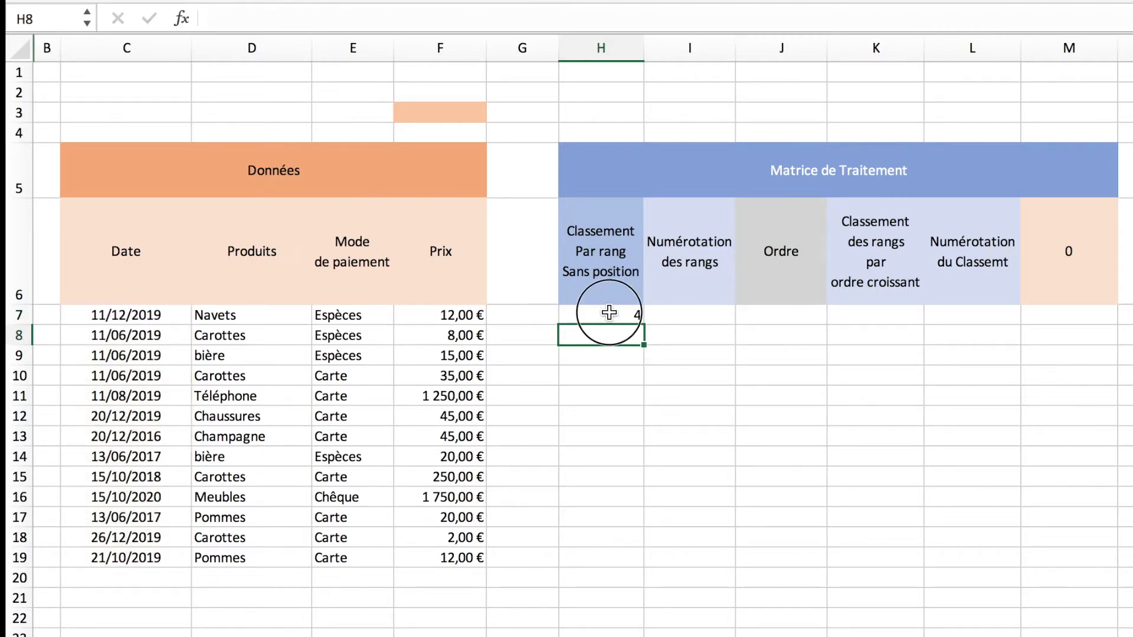
{"action": "left_click_drag", "start_coordinate": [644, 325], "coordinate": [614, 562]}
{"action": "left_click", "coordinate": [831, 435]}
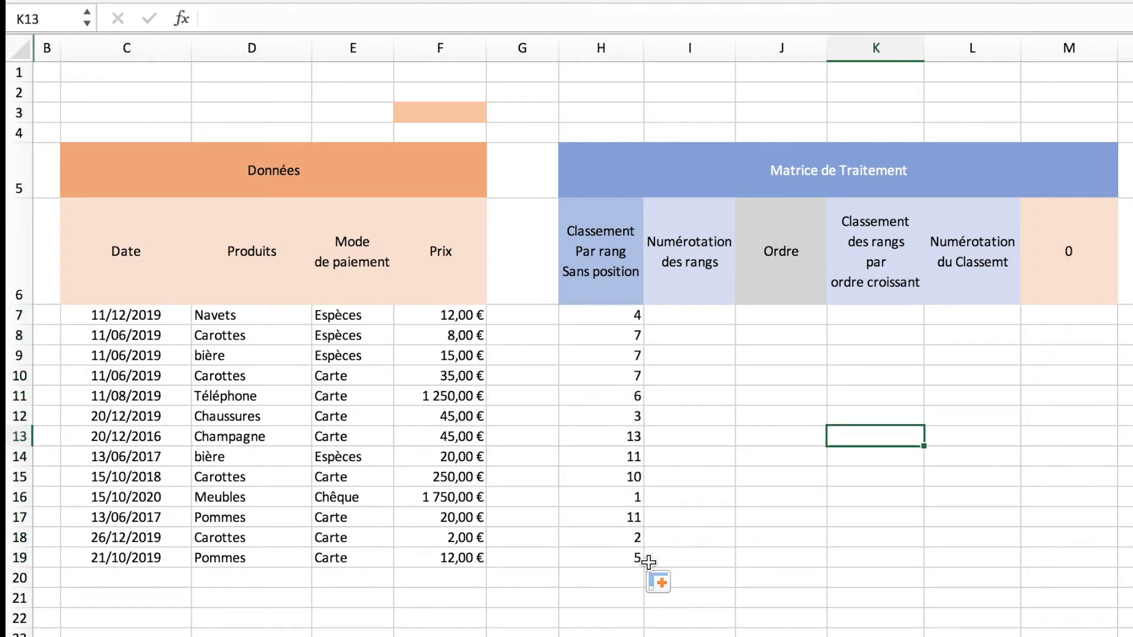
- Compare the identical dates in C8:C10 with their ranks in H8:H10
{"action": "left_click", "coordinate": [602, 336]}
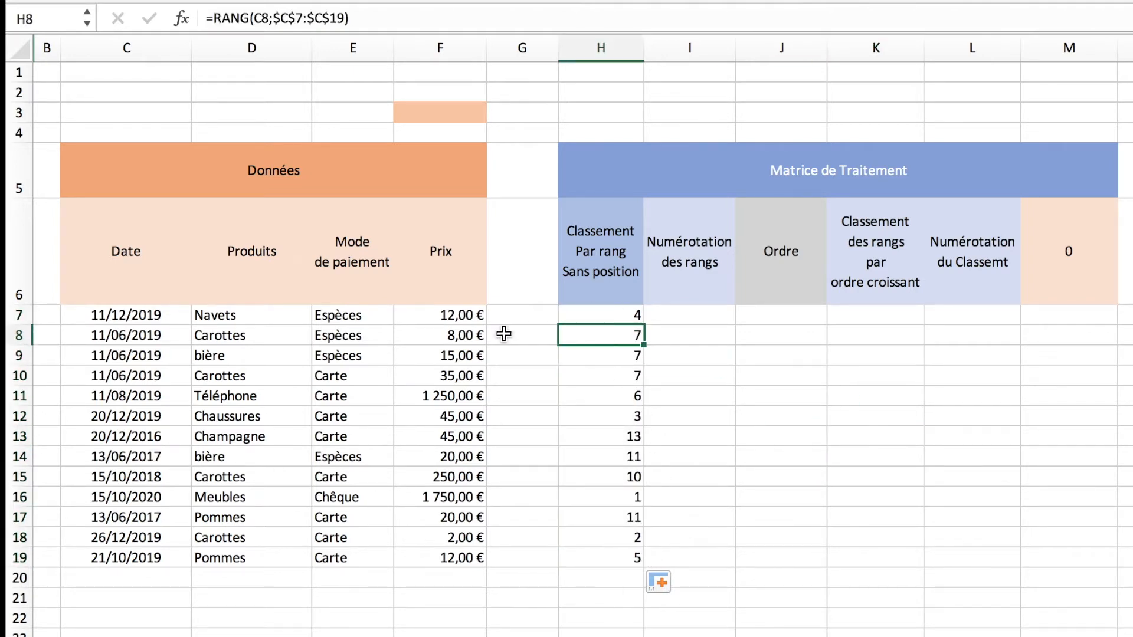
{"action": "left_click", "coordinate": [152, 337]}
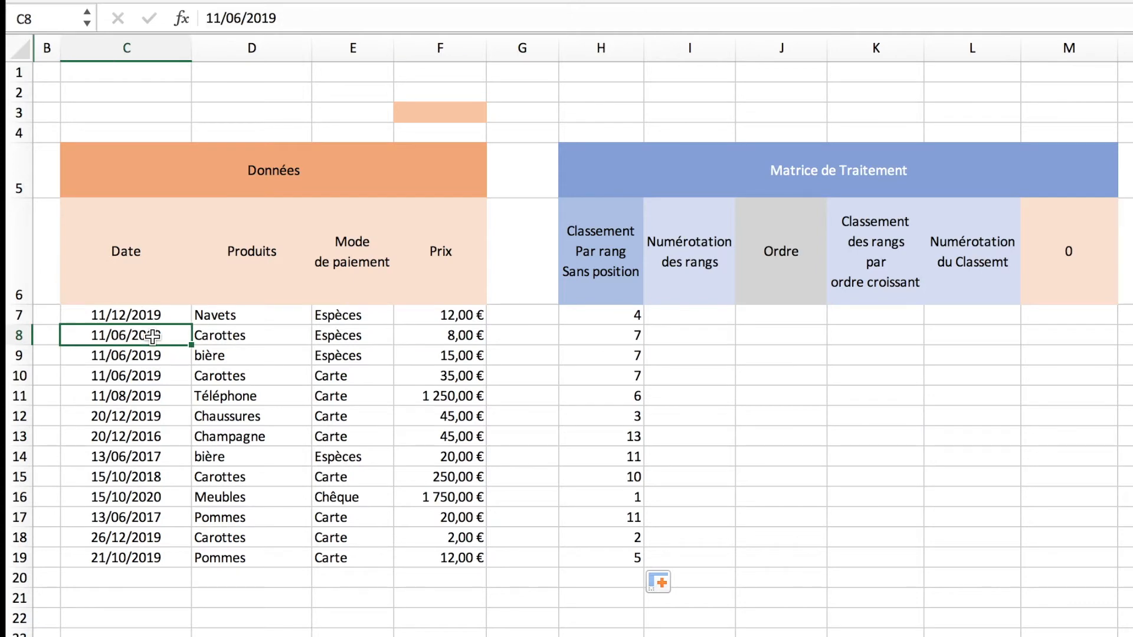
{"action": "left_click_drag", "start_coordinate": [153, 337], "coordinate": [152, 375]}
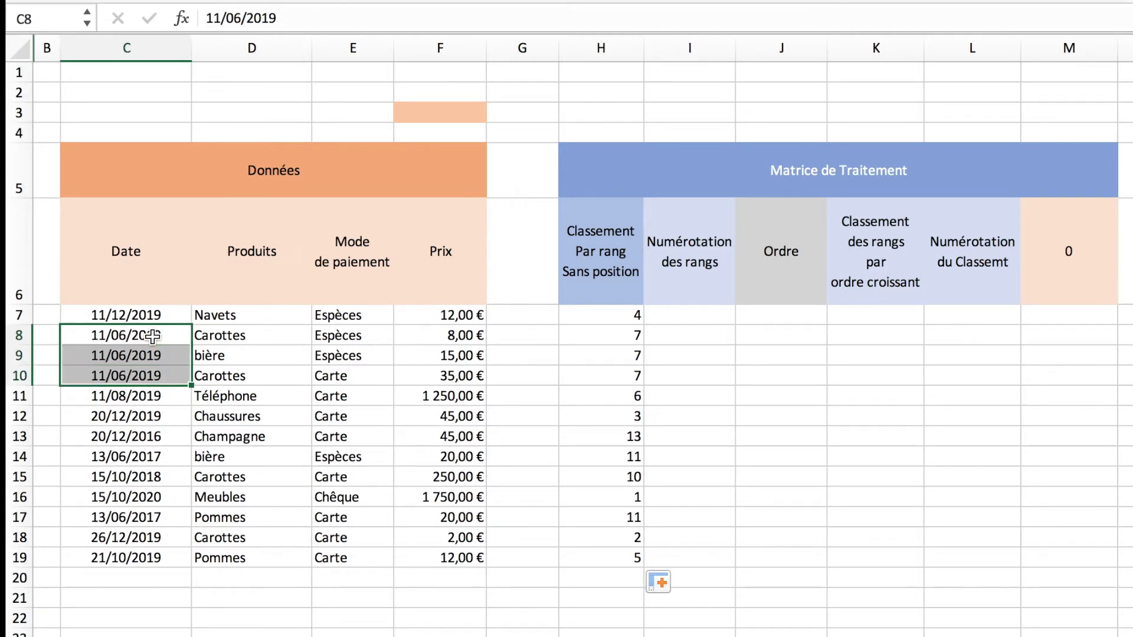
{"action": "left_click", "coordinate": [611, 338]}
{"action": "key", "text": "shift+Down"}
{"action": "key", "text": "shift+Down"}
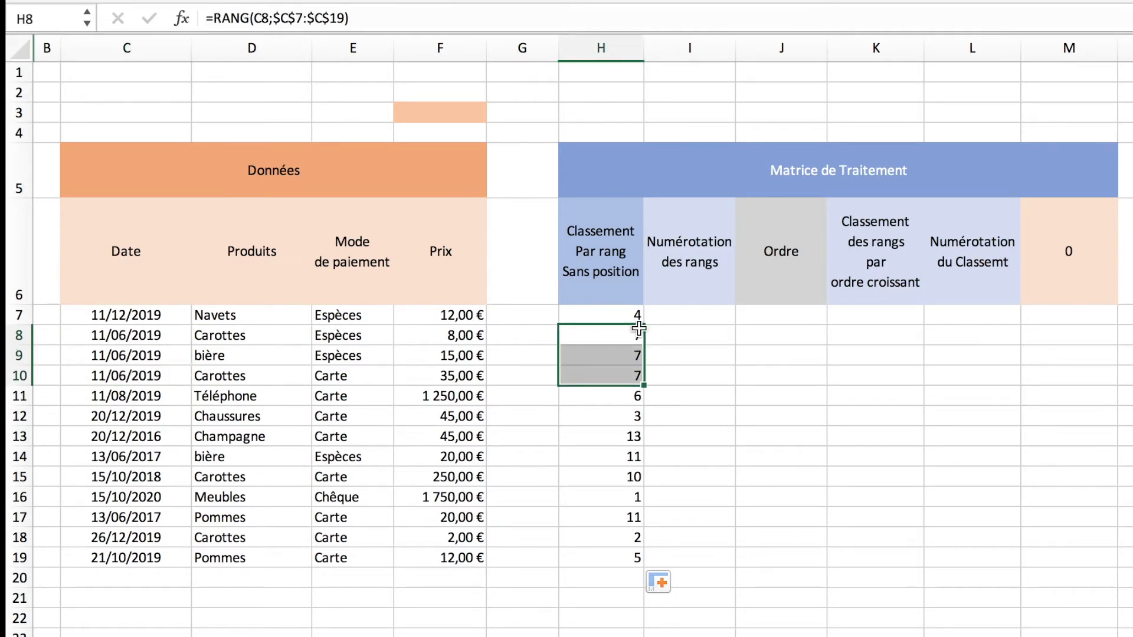
{"action": "key", "text": "Up"}
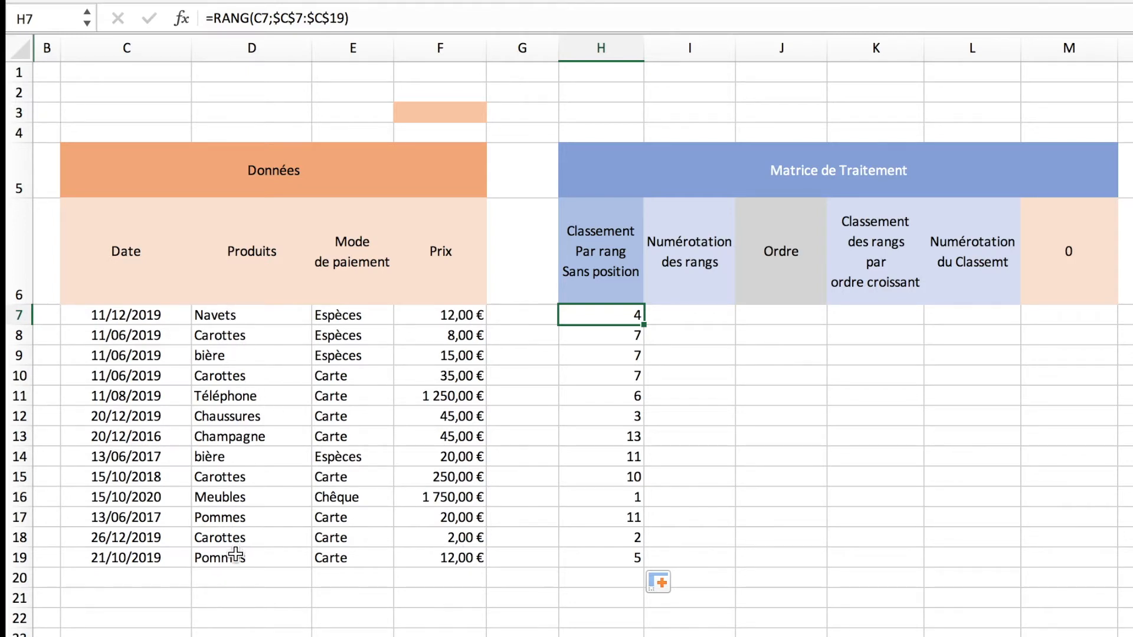
- Try the RANG formula in H7 on the Produits column, with D7 as number and $D$7:$D$19 as reference
{"action": "left_click", "coordinate": [465, 18]}
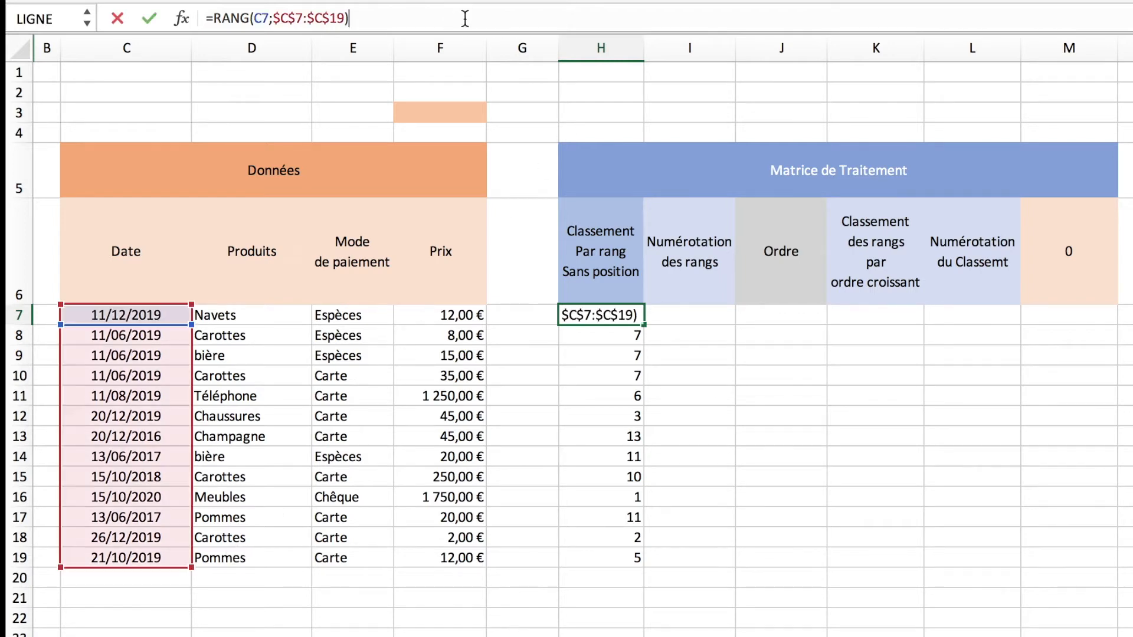
{"action": "left_click_drag", "start_coordinate": [189, 396], "coordinate": [235, 397]}
{"action": "left_click_drag", "start_coordinate": [135, 326], "coordinate": [226, 320]}
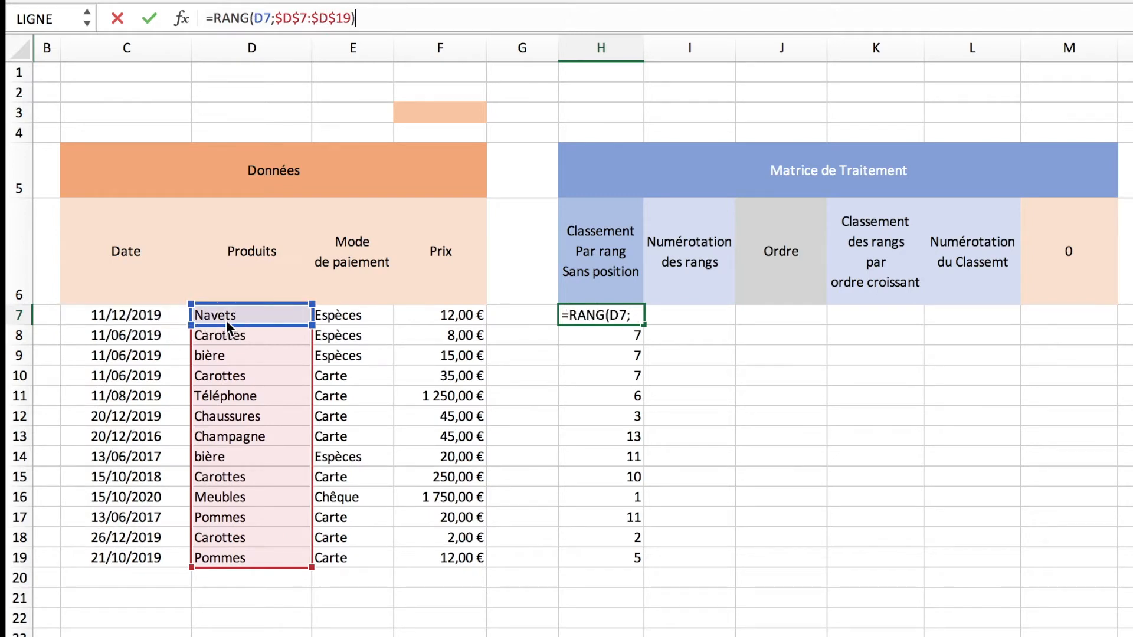
{"action": "key", "text": "Return"}
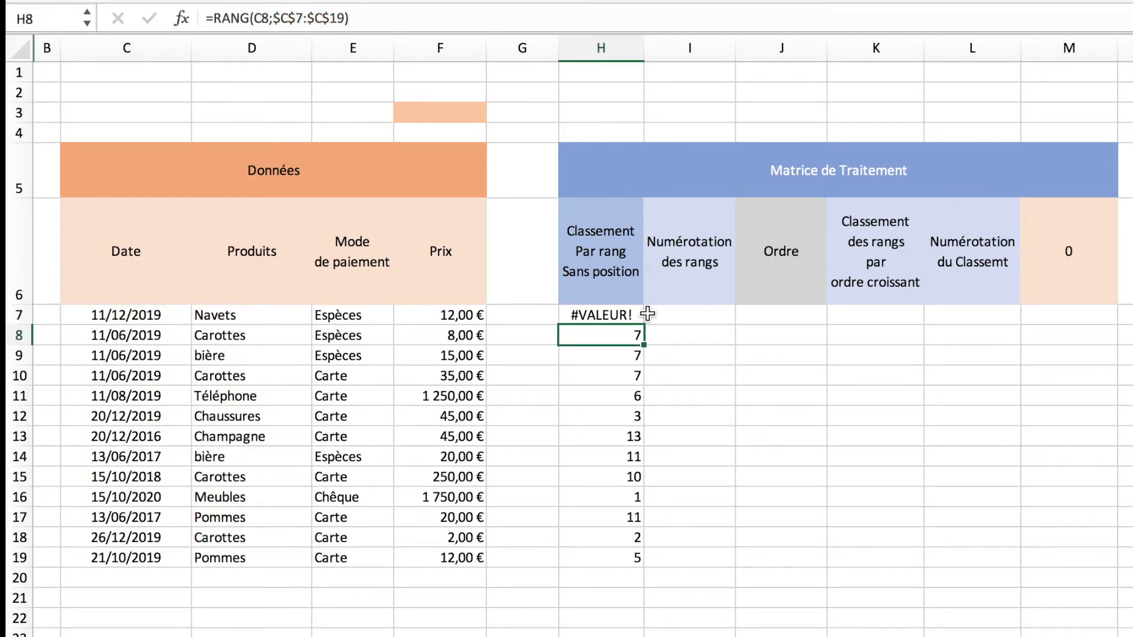
- Clear the RANG formulas from H7:H19
{"action": "left_click", "coordinate": [616, 316]}
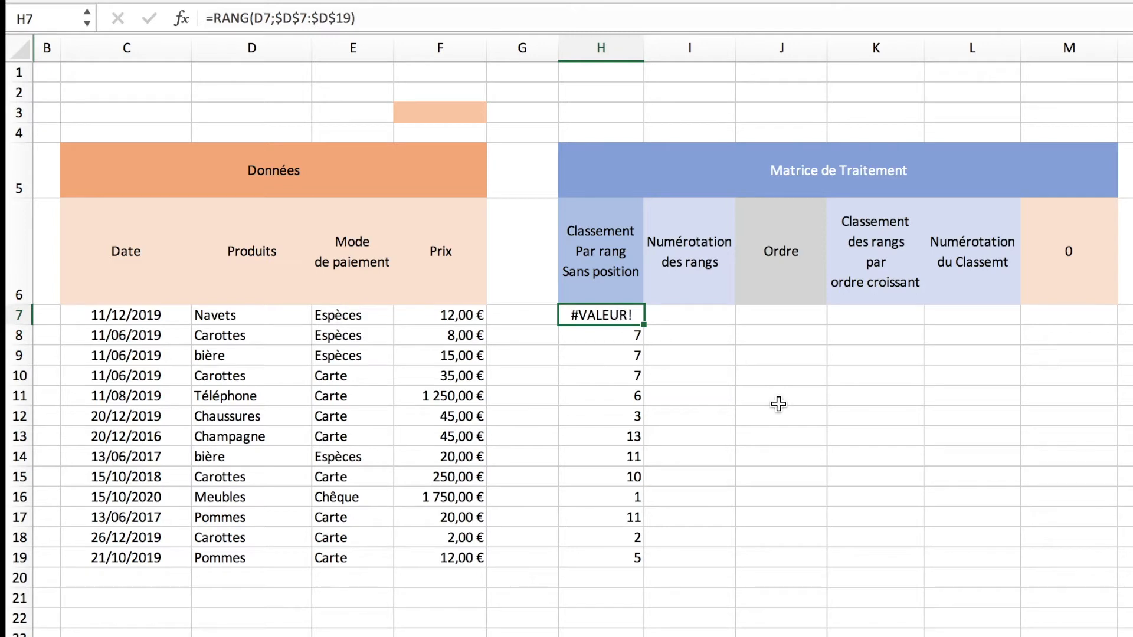
{"action": "left_click", "coordinate": [608, 561], "text": "shift"}
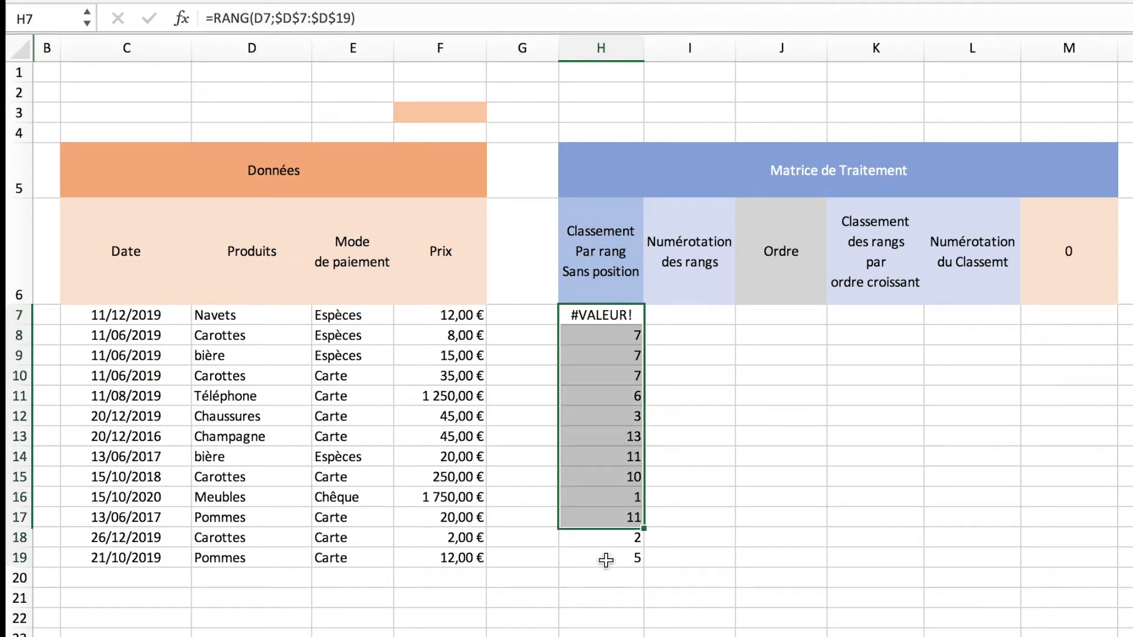
{"action": "key", "text": "Delete"}
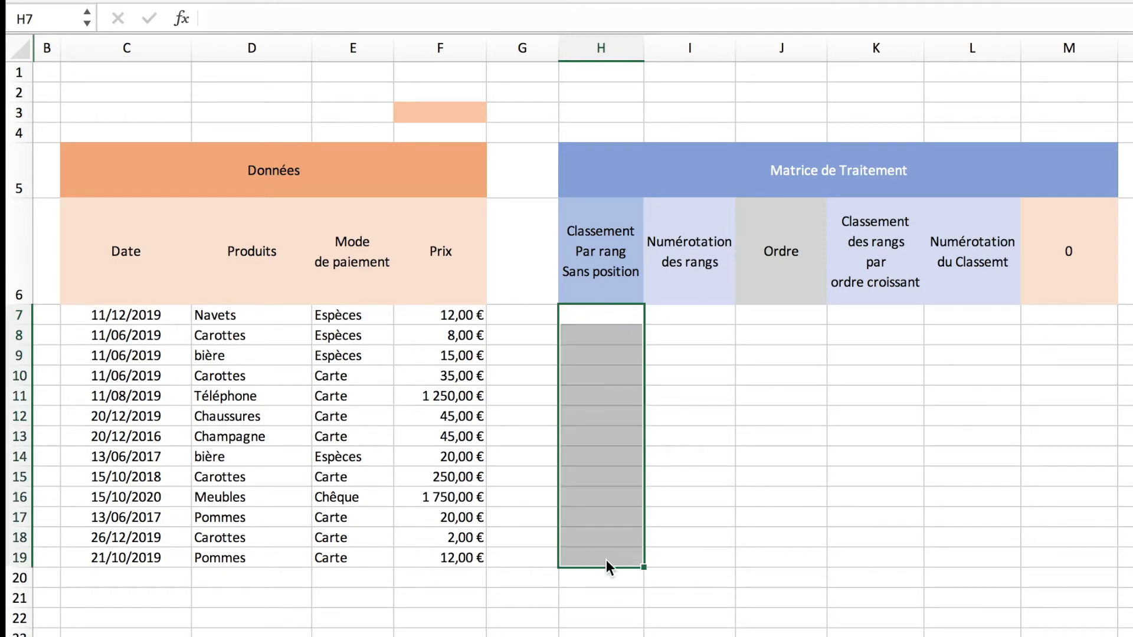
- Start an NB.SI formula in H7 with the absolute date range $C$7:$C$19 as its range argument
{"action": "left_click", "coordinate": [605, 312]}
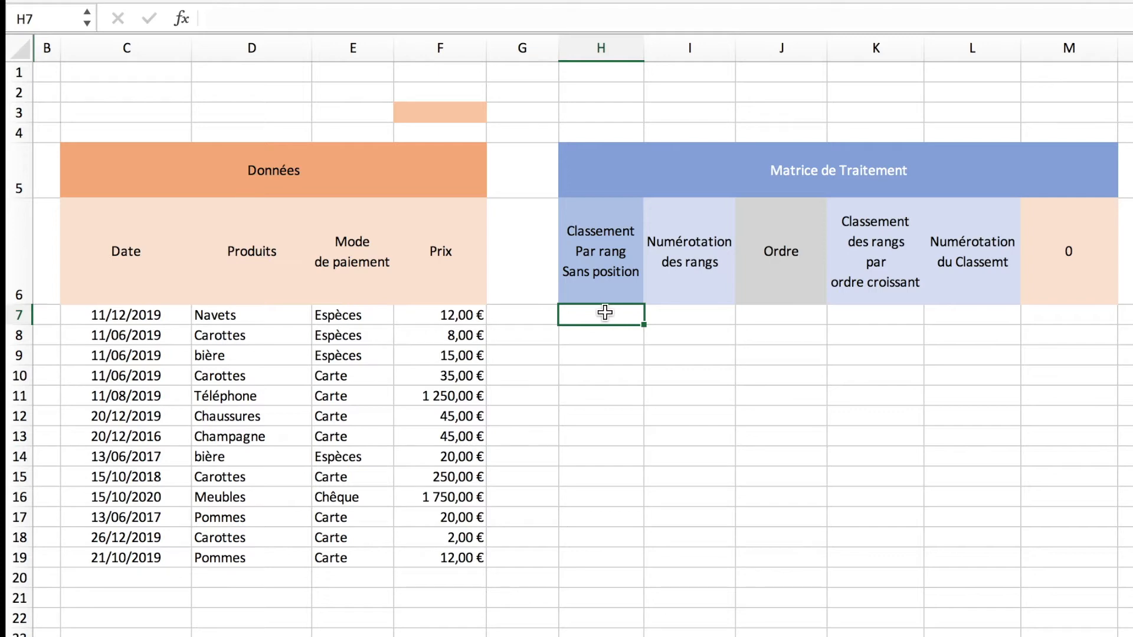
{"action": "double_click", "coordinate": [605, 313]}
{"action": "type", "text": "="}
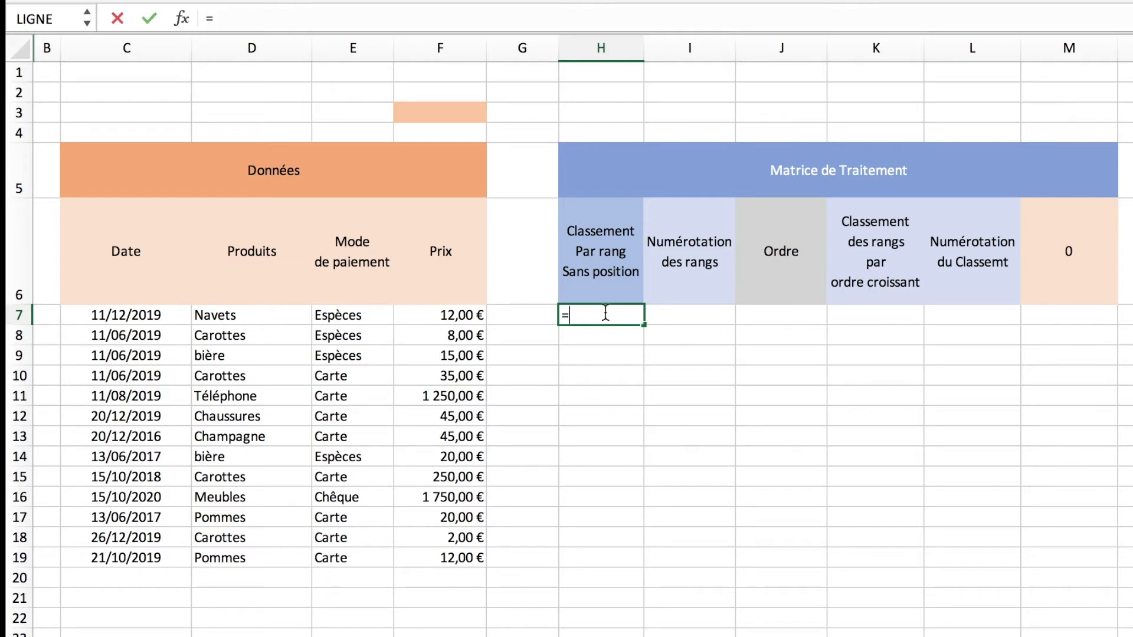
{"action": "type", "text": "nb"}
{"action": "double_click", "coordinate": [611, 358]}
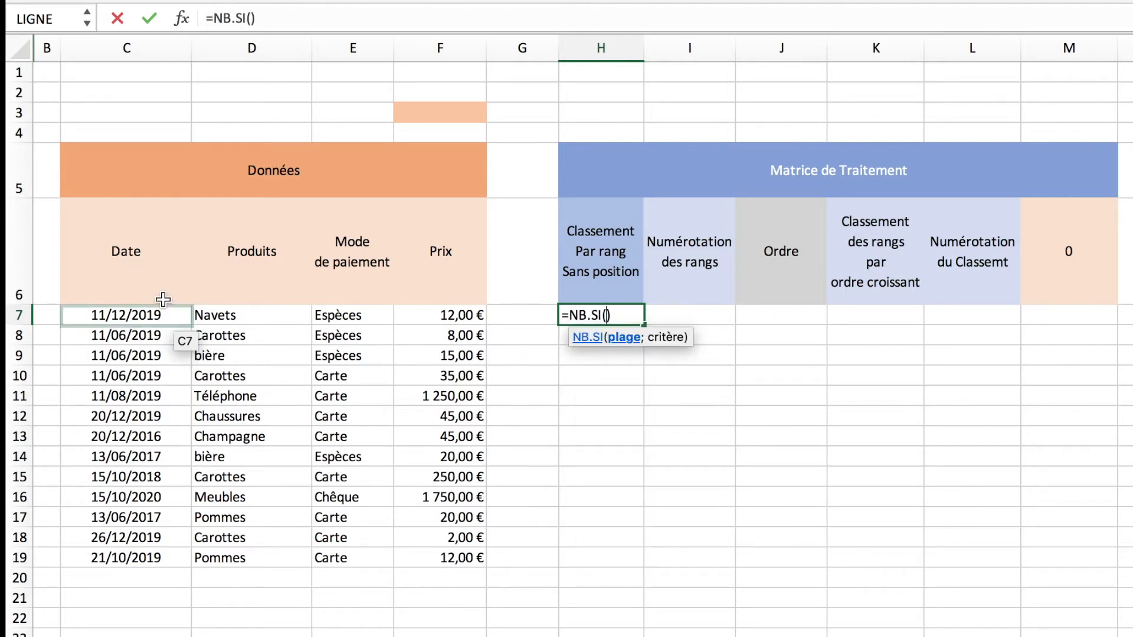
{"action": "left_click", "coordinate": [136, 320]}
{"action": "left_click_drag", "start_coordinate": [137, 320], "coordinate": [113, 561]}
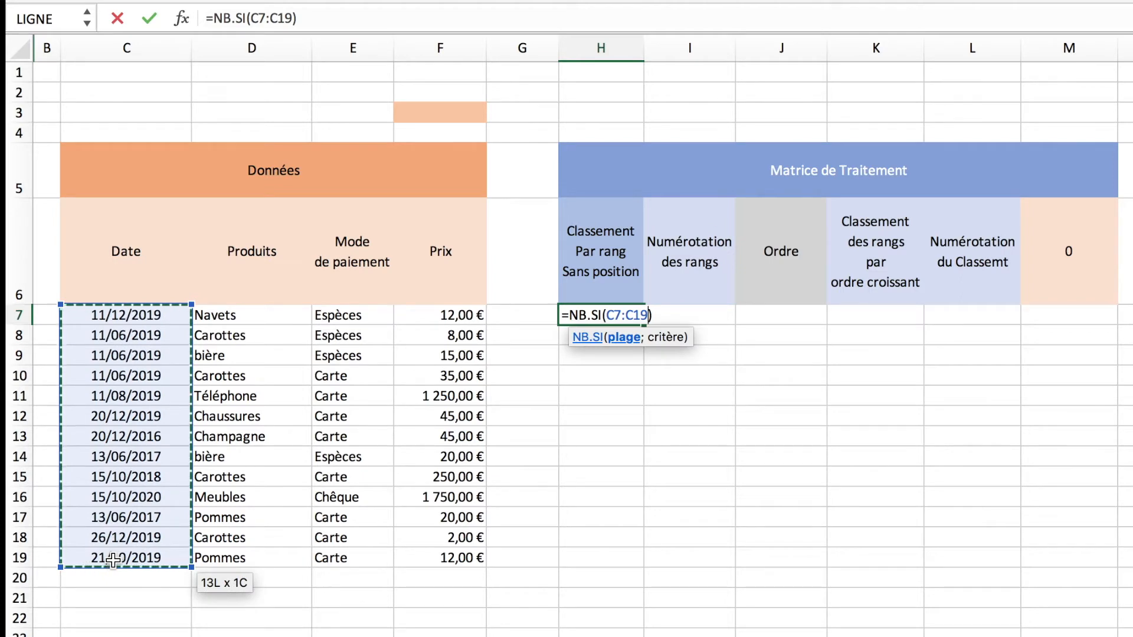
{"action": "key", "text": "F4"}
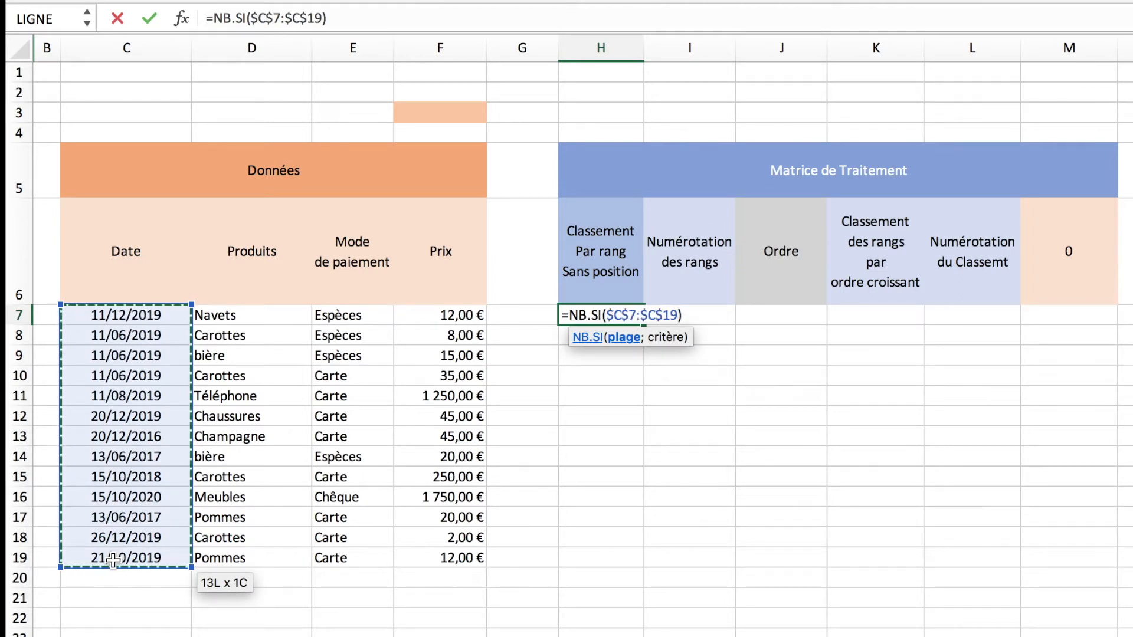
{"action": "type", "text": ";"}
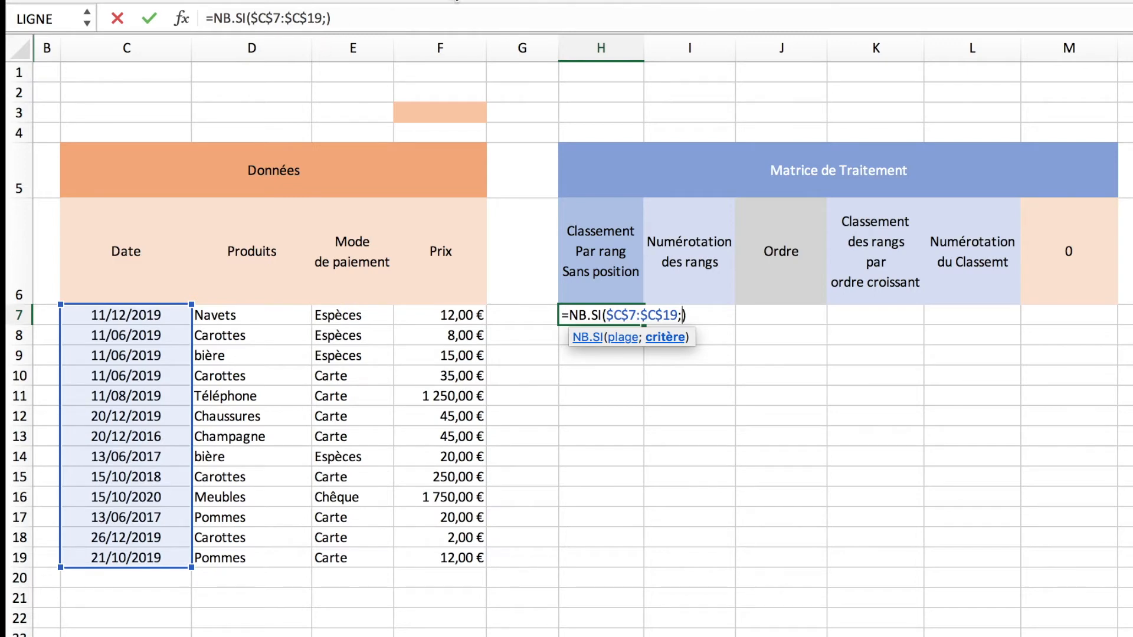
- Add <=C7 as the criterion of the NB.SI formula in H7 and try to validate it
{"action": "type", "text": "<="}
{"action": "left_click", "coordinate": [156, 316]}
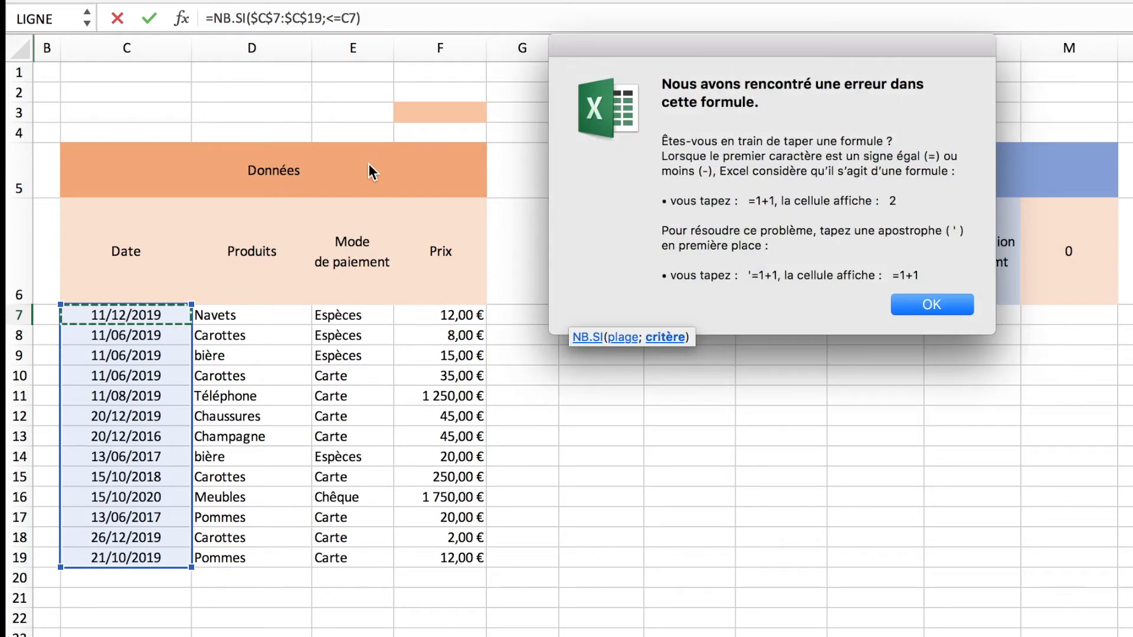
{"action": "left_click", "coordinate": [946, 305]}
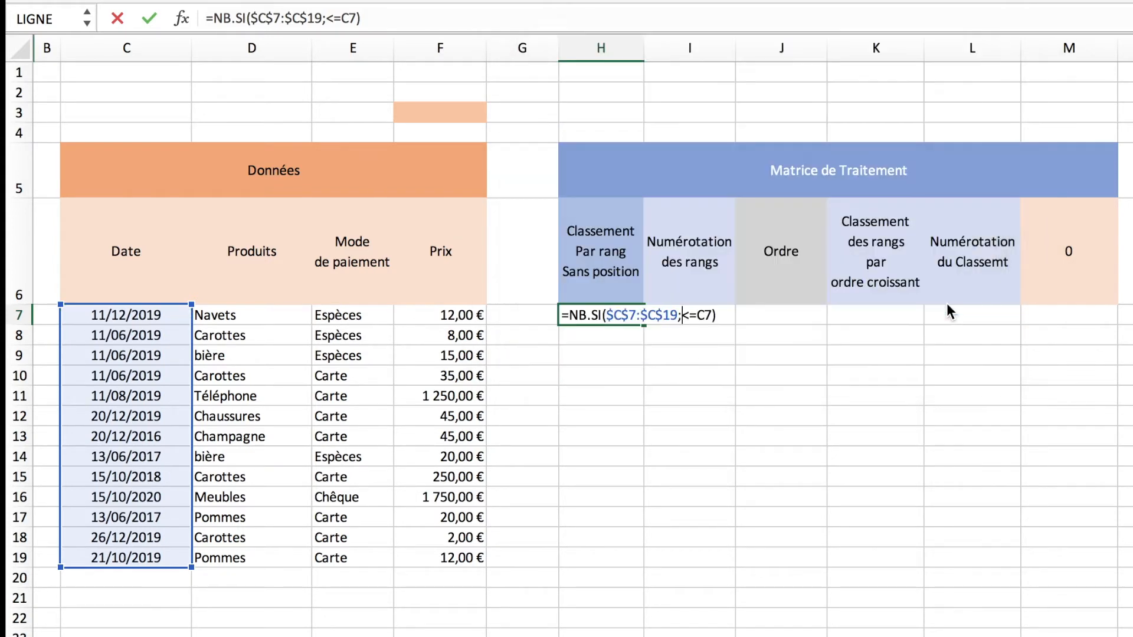
- Rewrite the H7 criterion as "<="&C7, validate the formula and fill it down to H19
{"action": "left_click", "coordinate": [326, 18]}
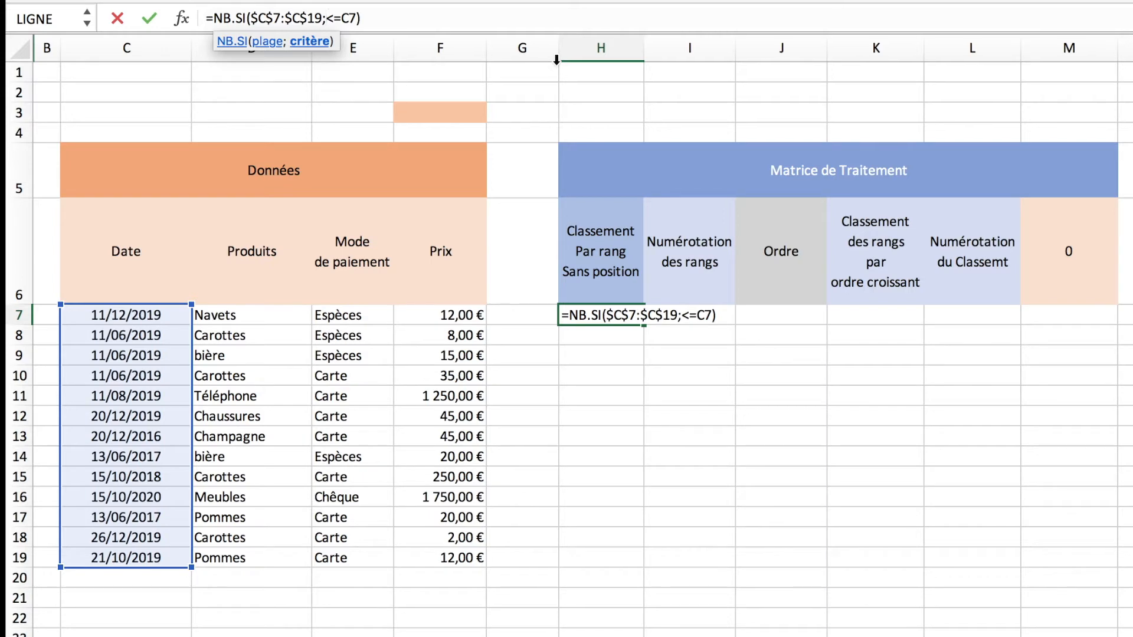
{"action": "type", "text": "\""}
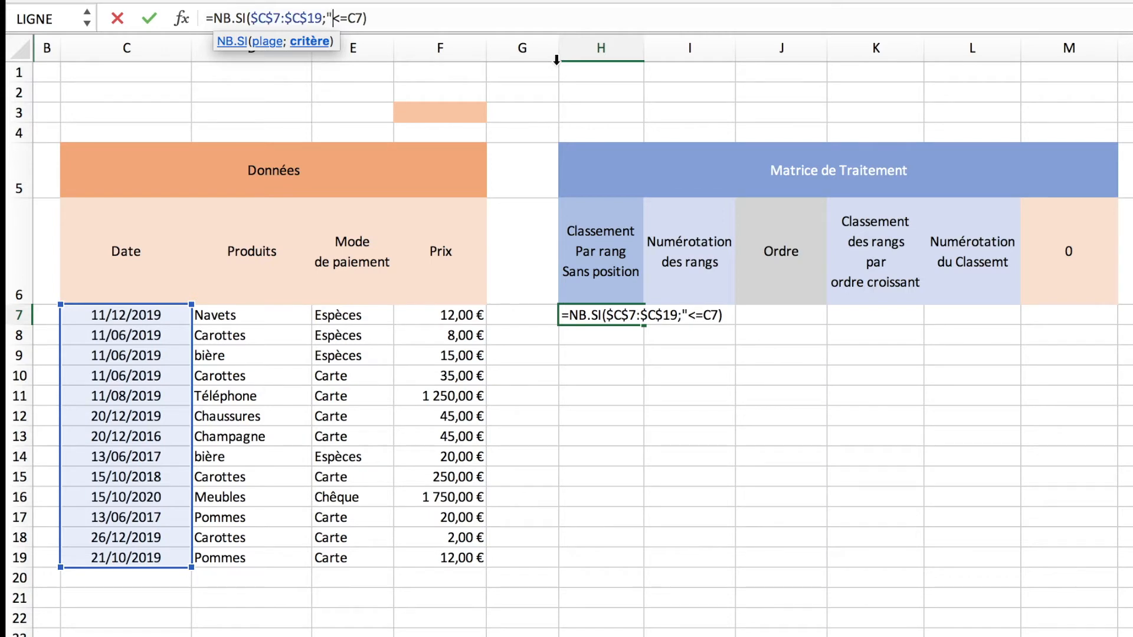
{"action": "key", "text": "Right"}
{"action": "key", "text": "Right"}
{"action": "type", "text": "\""}
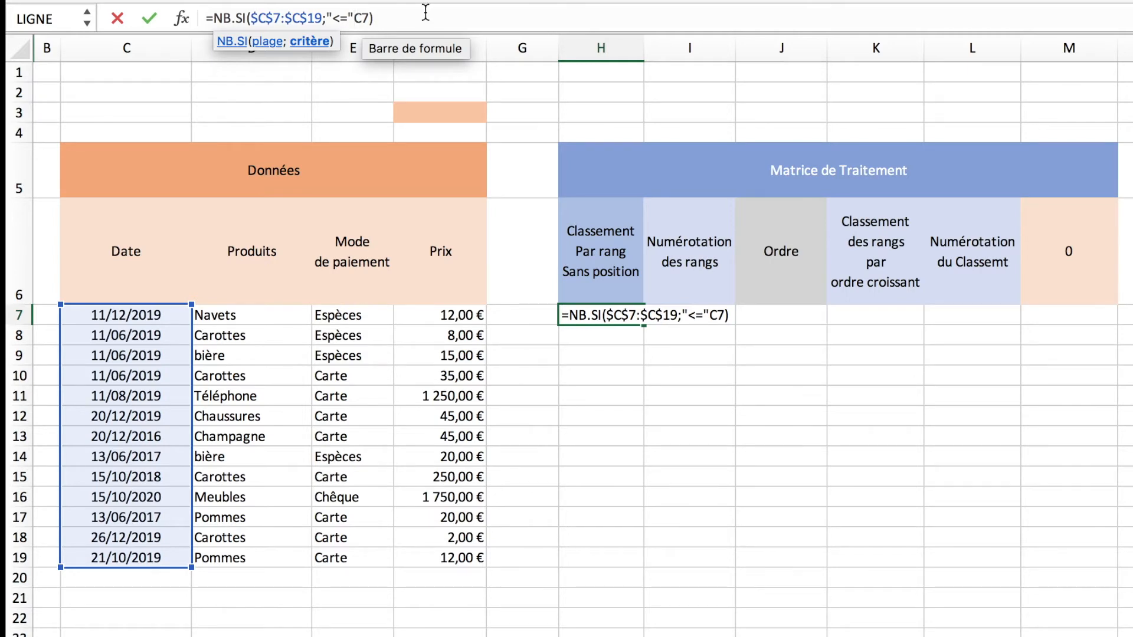
{"action": "type", "text": "&"}
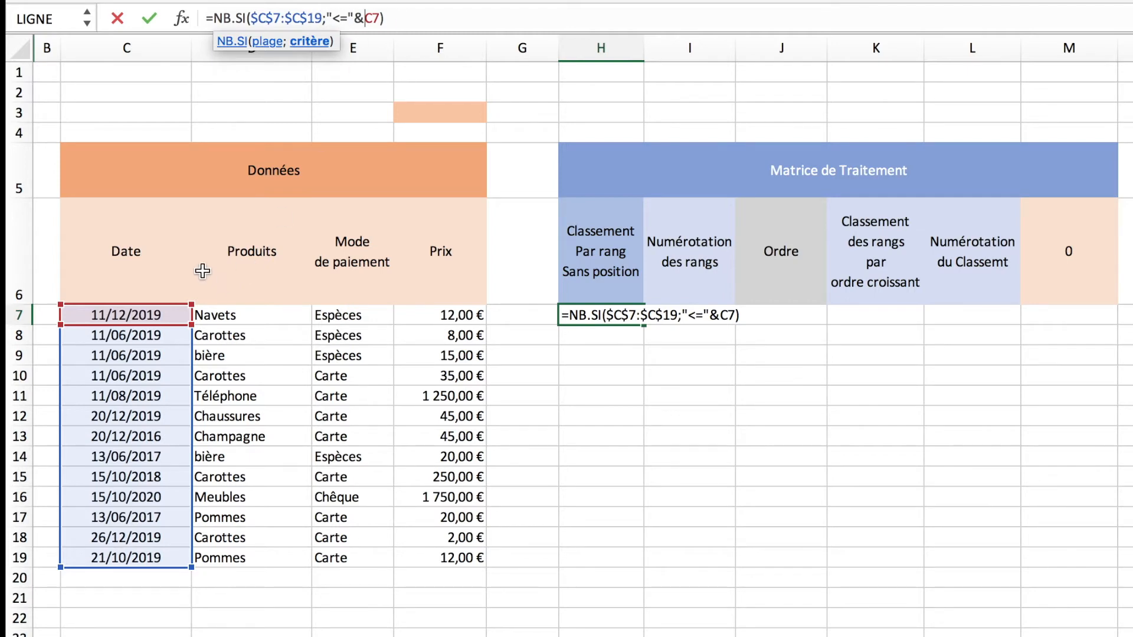
{"action": "left_click", "coordinate": [511, 17]}
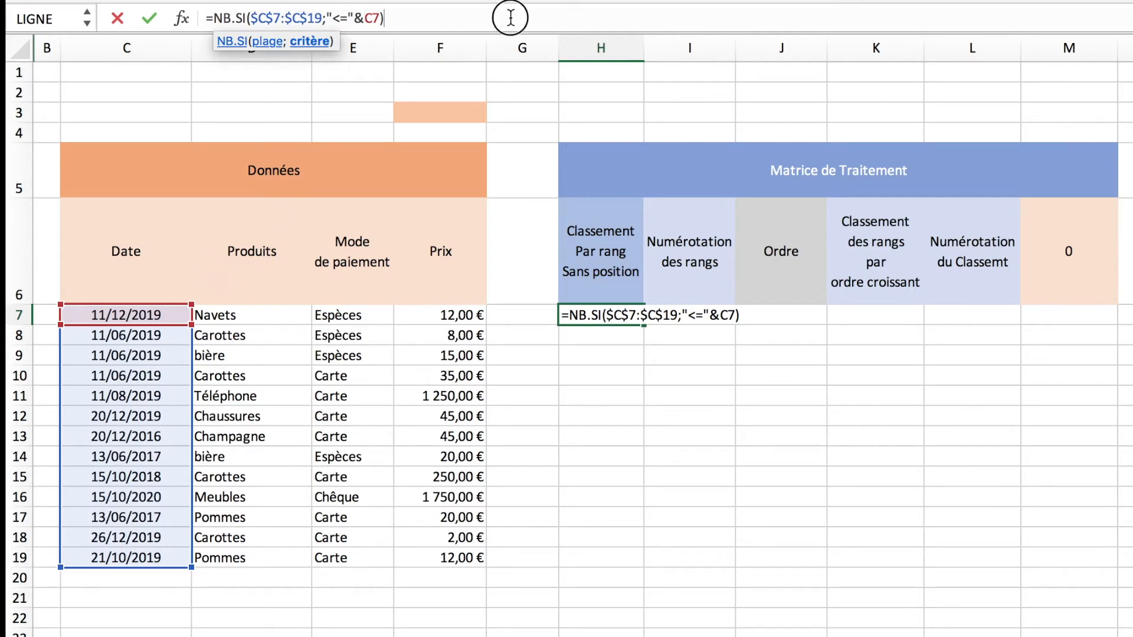
{"action": "key", "text": "Return"}
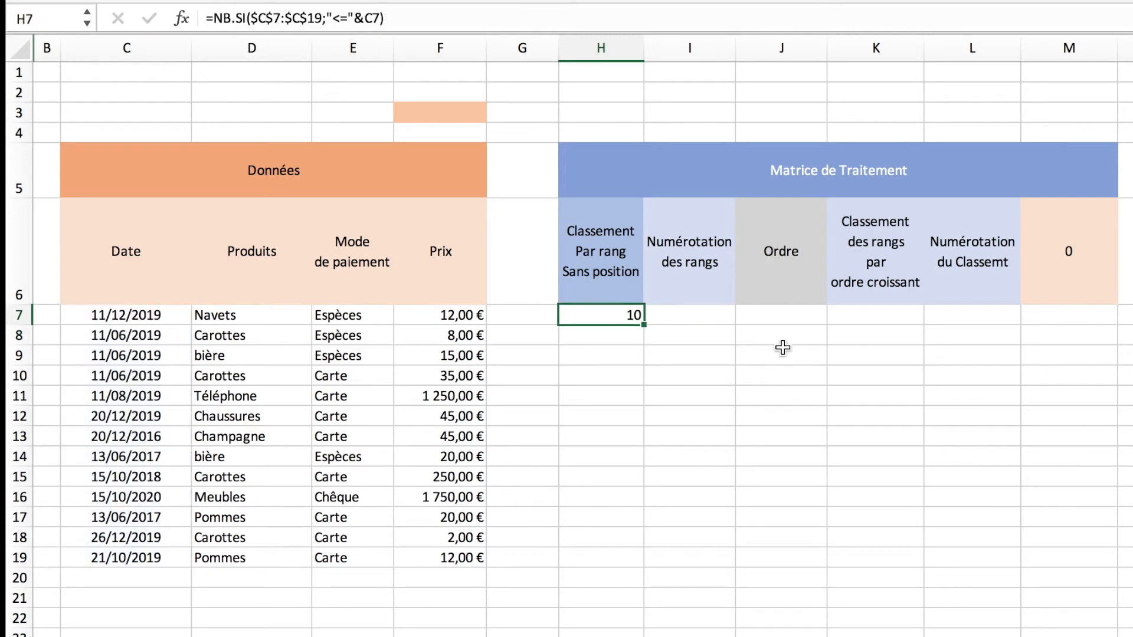
{"action": "left_click_drag", "start_coordinate": [644, 325], "coordinate": [639, 564]}
{"action": "left_click", "coordinate": [587, 392]}
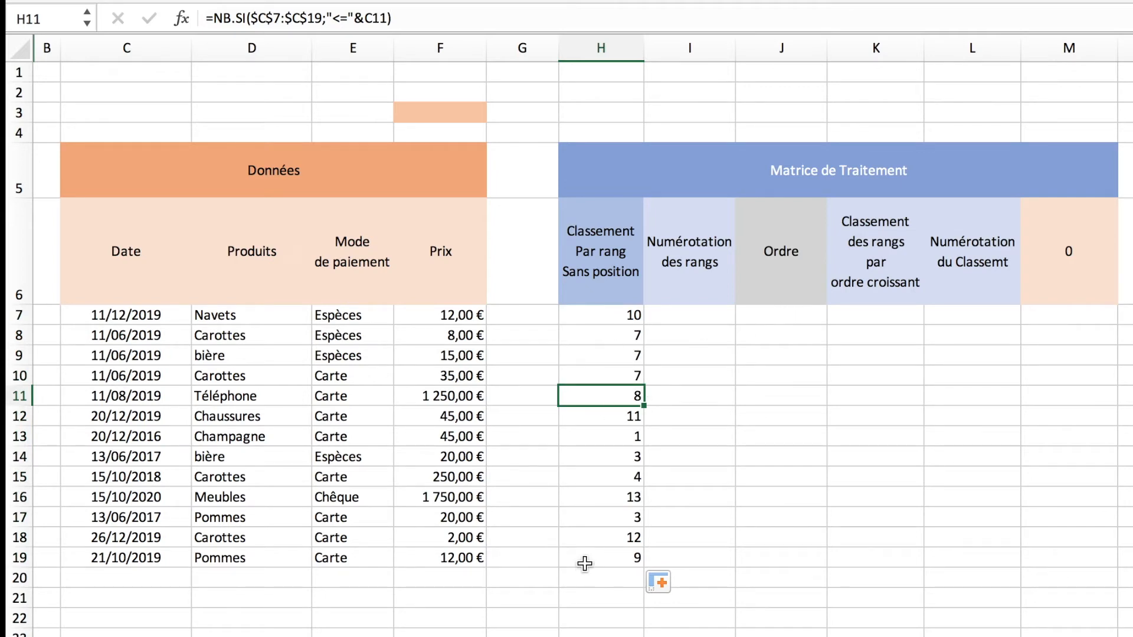
- Try the ranking on the Produits column by changing H7 to =NB.SI($D$7:$D$19;"<="&D7) and filling it down to H19
{"action": "left_click", "coordinate": [610, 315]}
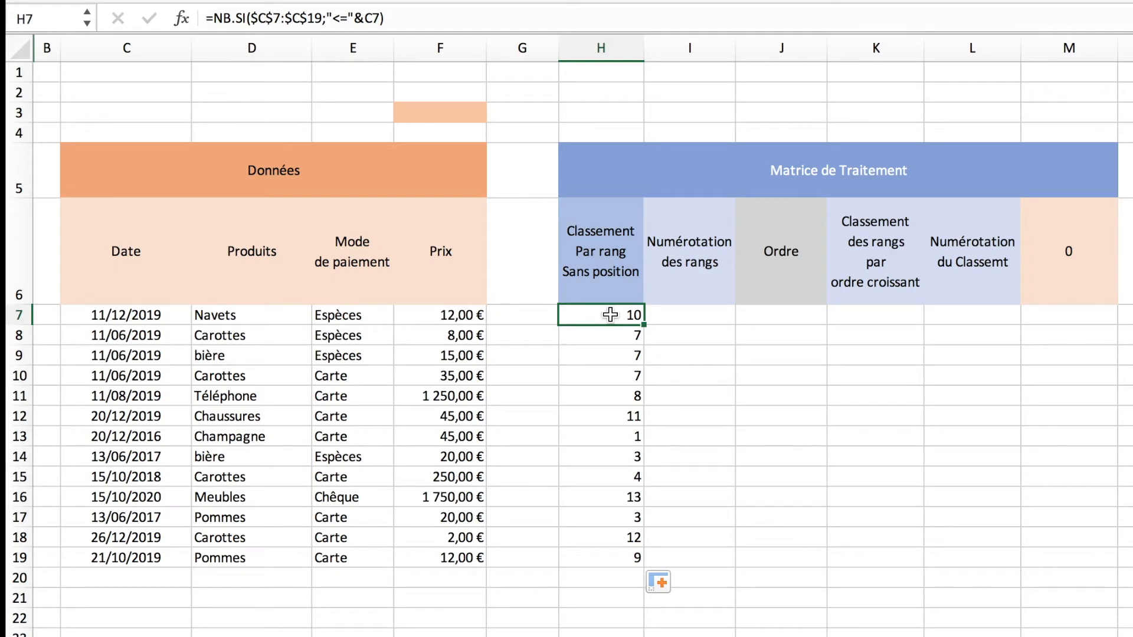
{"action": "double_click", "coordinate": [610, 316]}
{"action": "left_click_drag", "start_coordinate": [142, 302], "coordinate": [236, 321]}
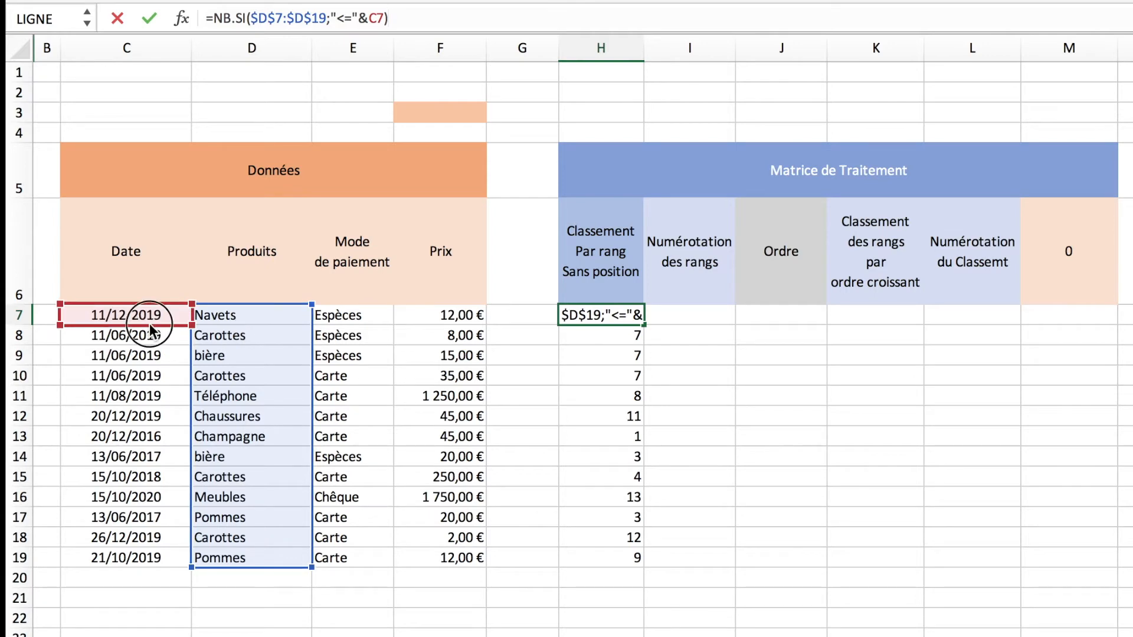
{"action": "left_click_drag", "start_coordinate": [150, 323], "coordinate": [214, 312]}
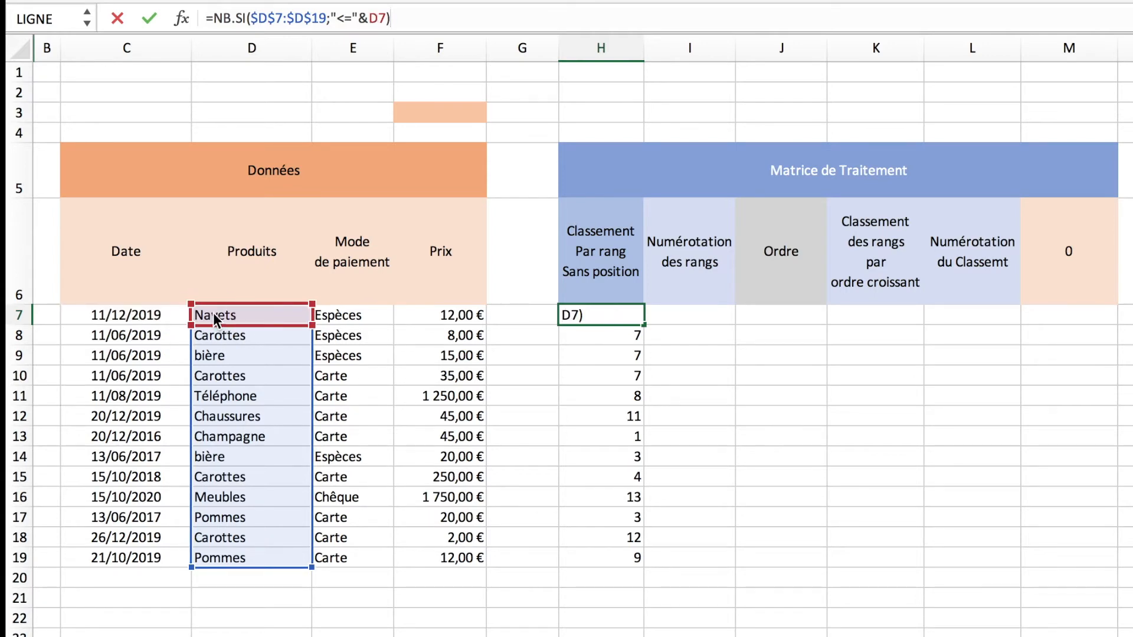
{"action": "key", "text": "Return"}
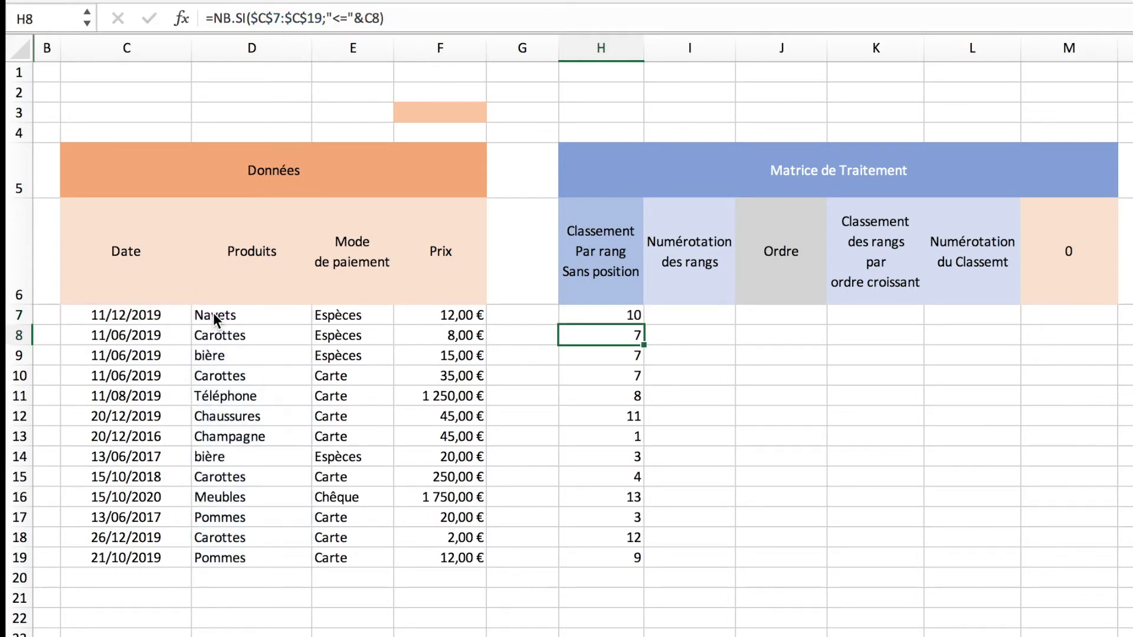
{"action": "left_click", "coordinate": [602, 314]}
{"action": "double_click", "coordinate": [643, 325]}
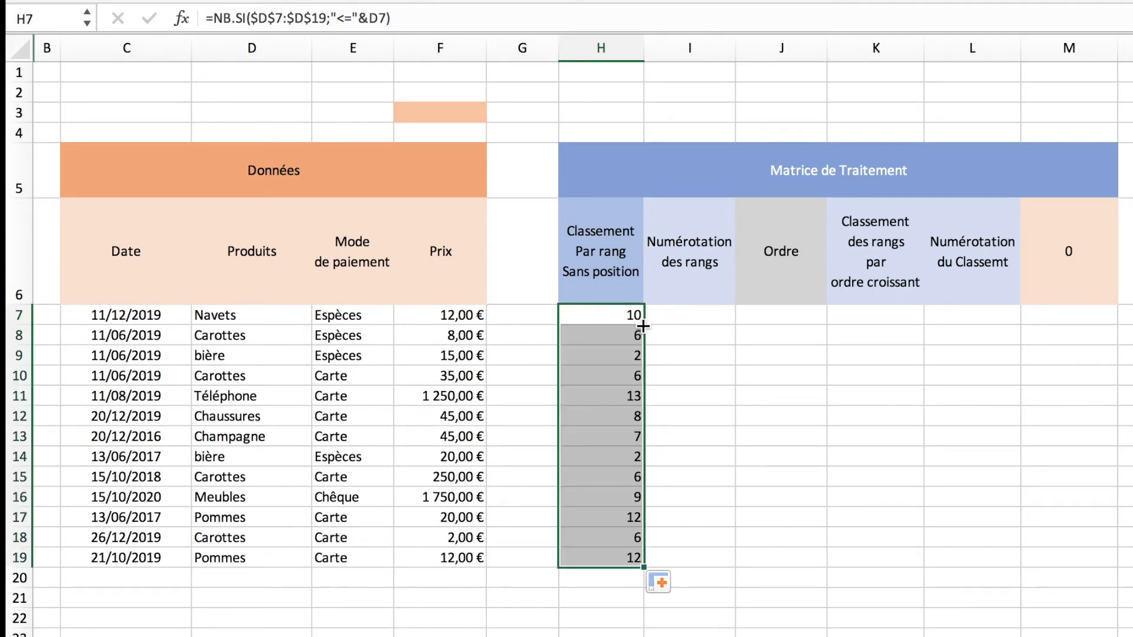
{"action": "left_click", "coordinate": [752, 387]}
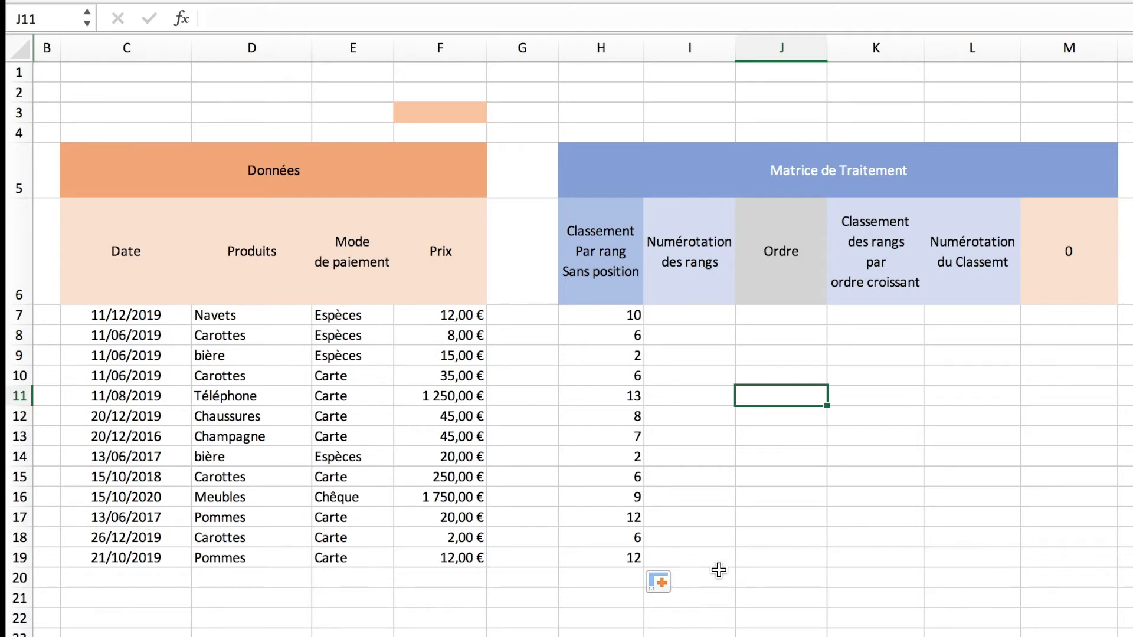
- Undo the fill and the switch to the Produits column, restoring the date-based formula in H7
{"action": "key", "text": "super+z"}
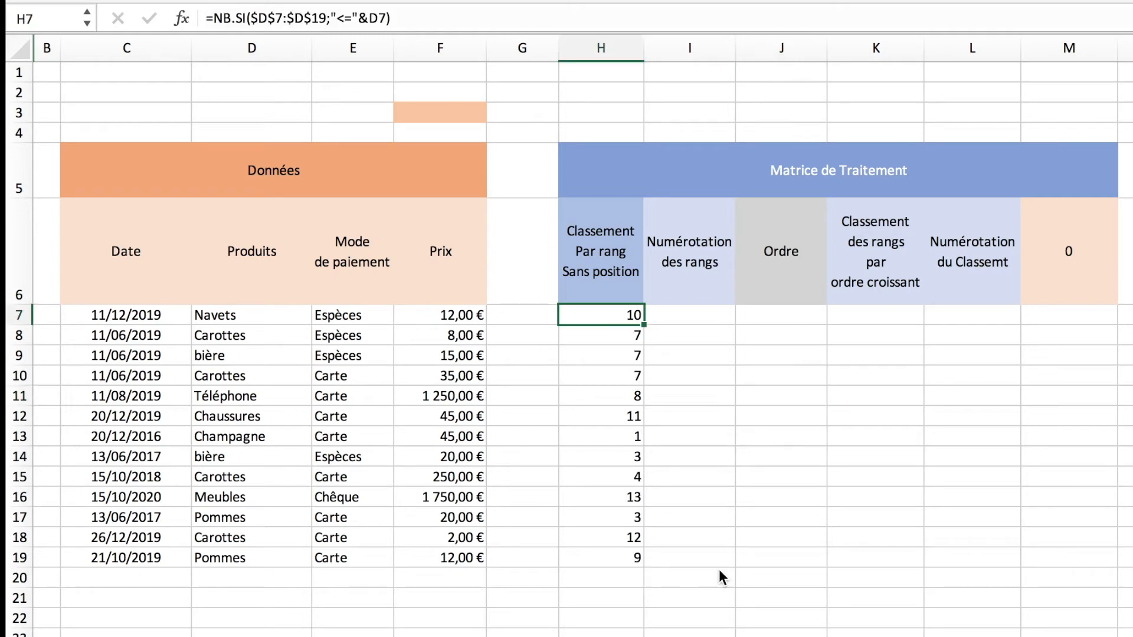
{"action": "key", "text": "super+z"}
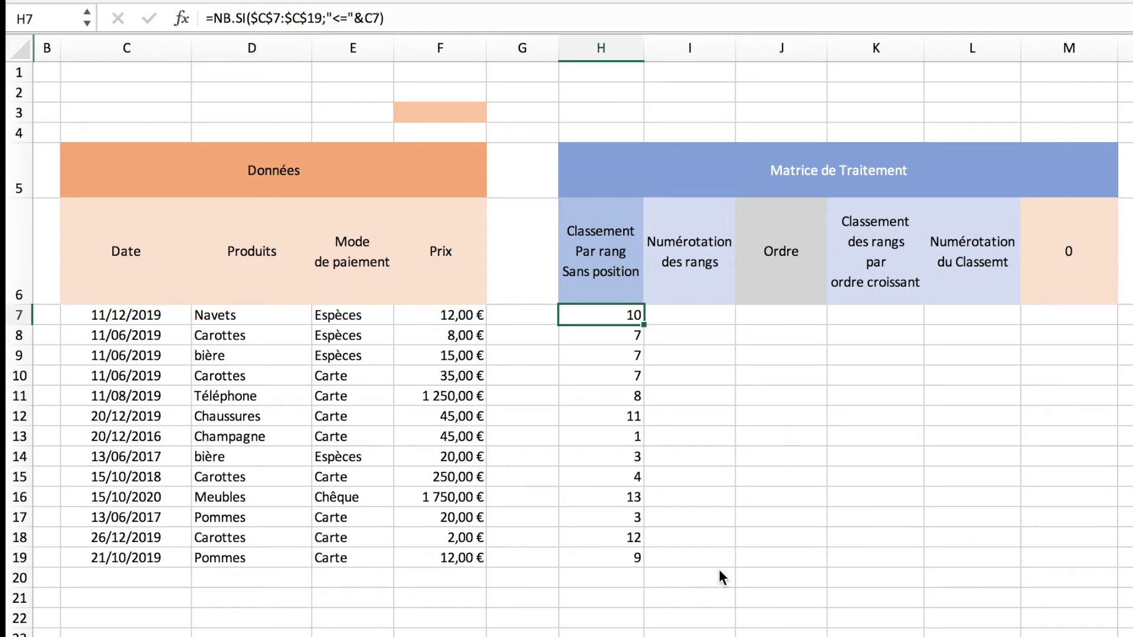
{"action": "left_click", "coordinate": [629, 18]}
{"action": "key", "text": "Return"}
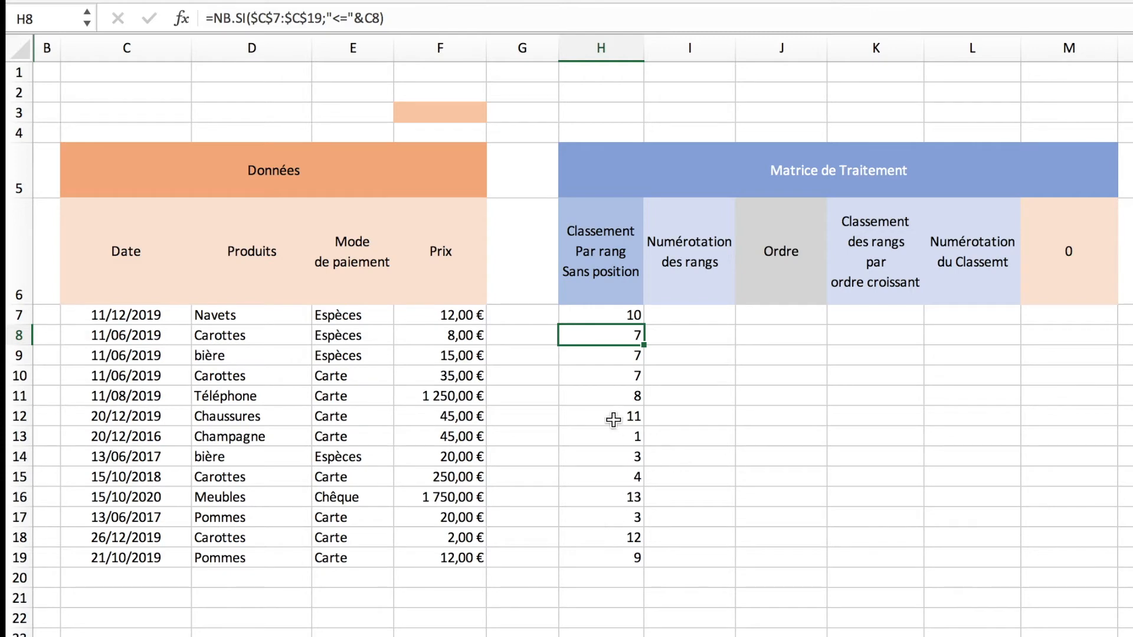
- Examine the date ranks in column H, comparing the duplicates in H14 and H17 and in H8:H10
{"action": "left_click", "coordinate": [602, 435]}
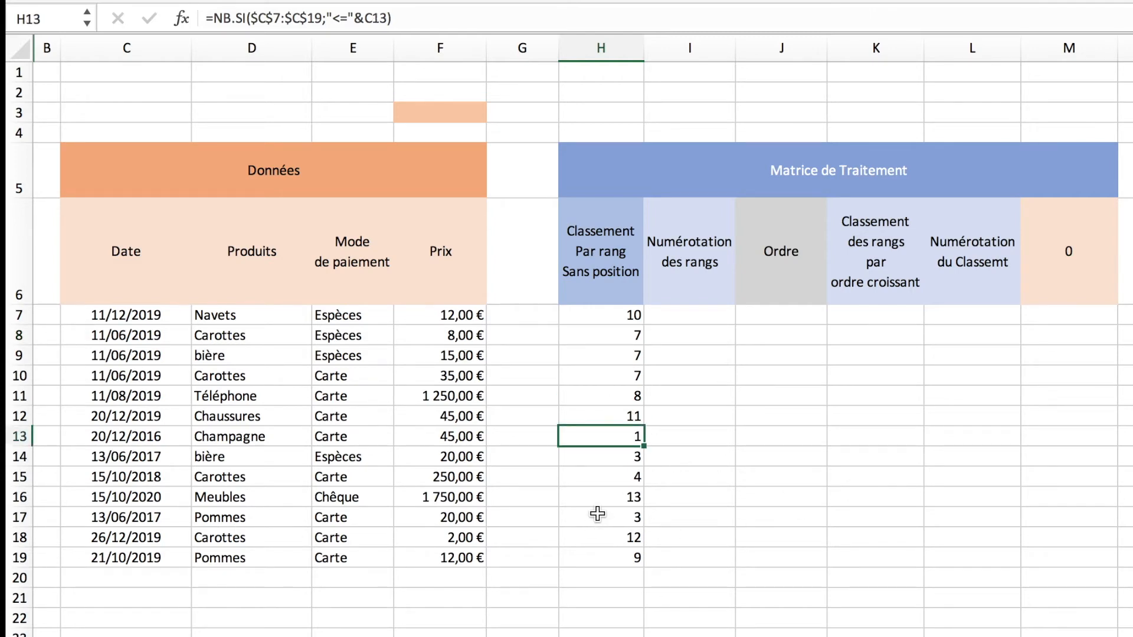
{"action": "left_click", "coordinate": [616, 462]}
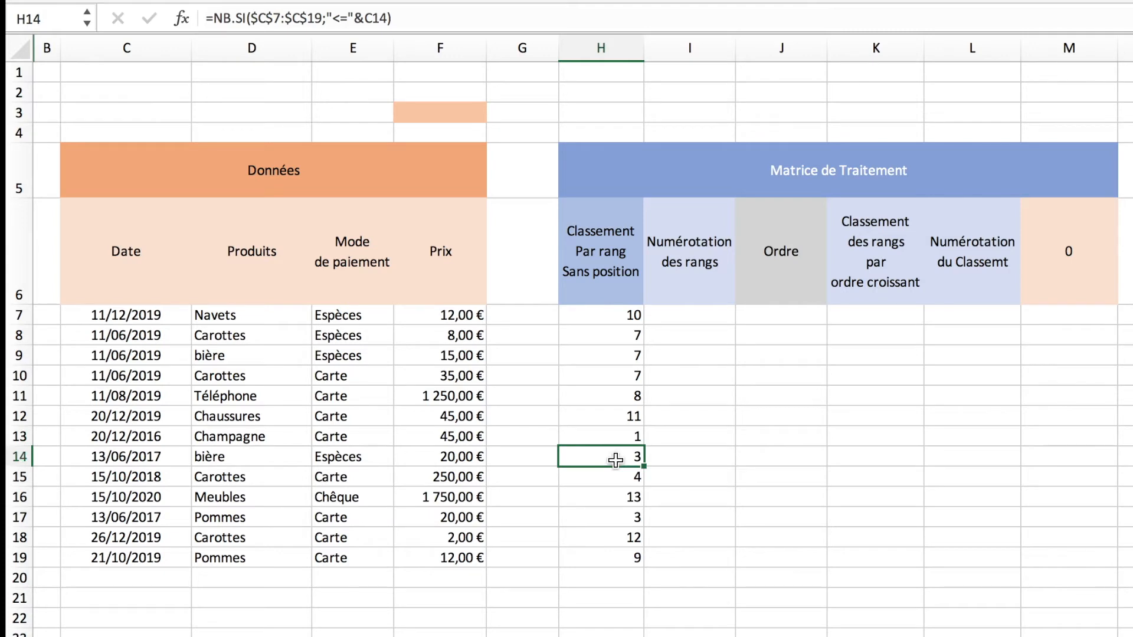
{"action": "left_click", "coordinate": [614, 520], "text": "super"}
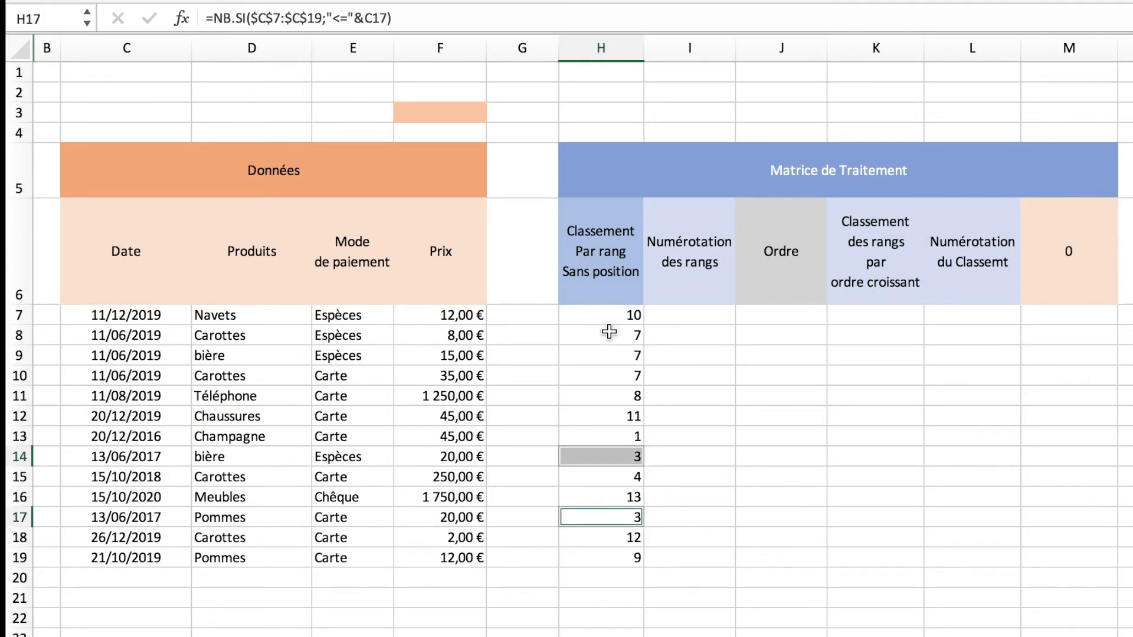
{"action": "left_click_drag", "start_coordinate": [610, 334], "coordinate": [608, 376]}
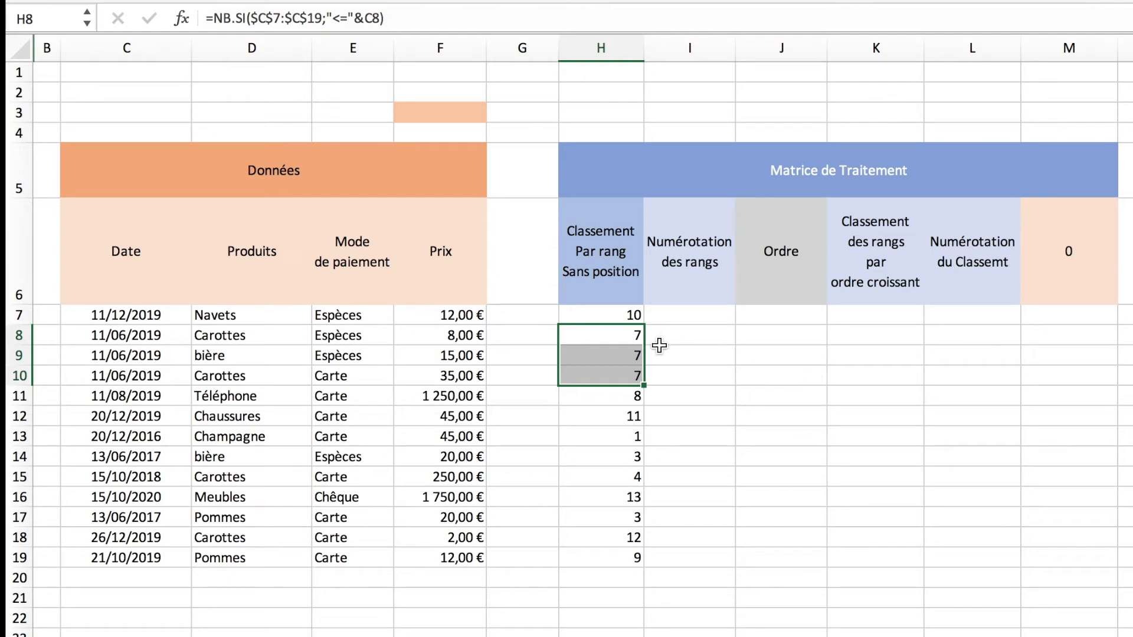
{"action": "left_click", "coordinate": [605, 337]}
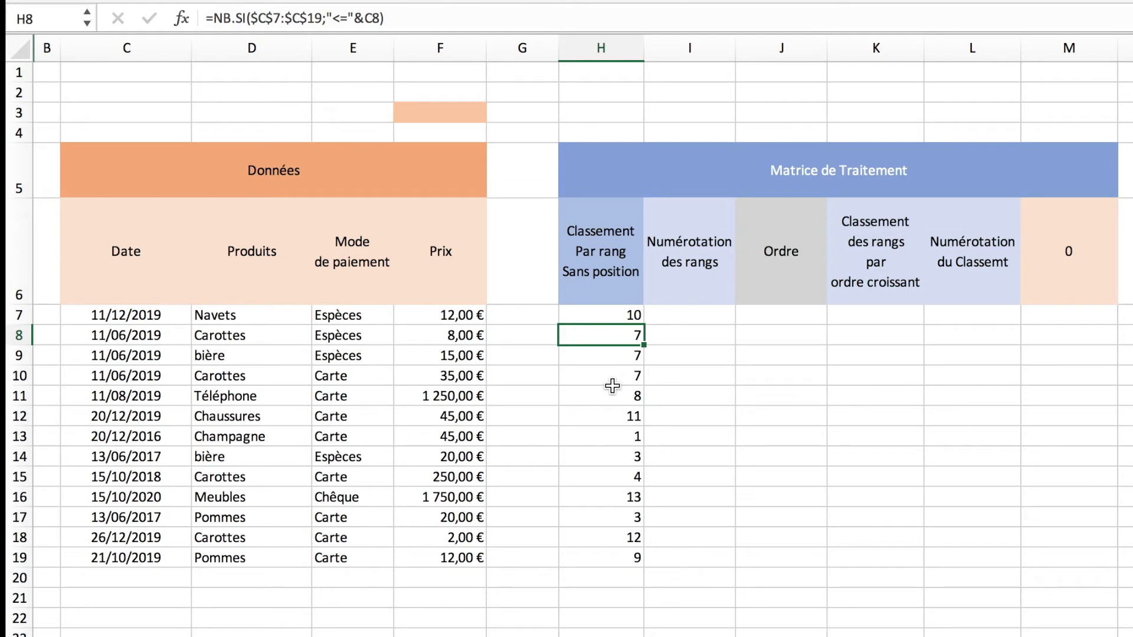
{"action": "left_click", "coordinate": [690, 315]}
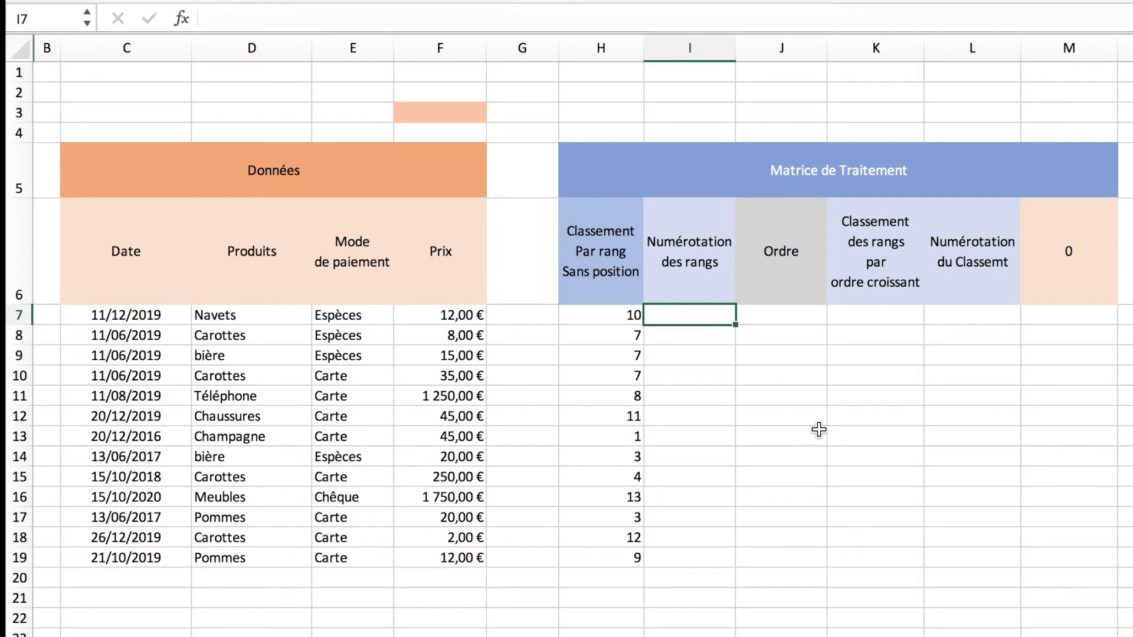
{"action": "left_click", "coordinate": [584, 342]}
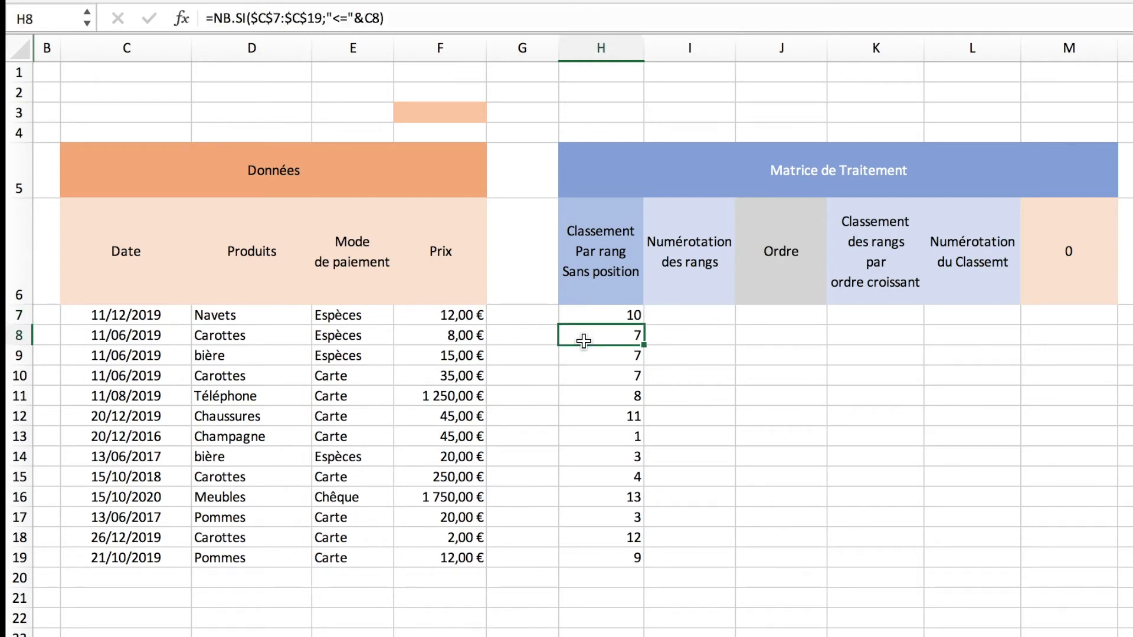
{"action": "key", "text": "Down"}
{"action": "key", "text": "Down"}
{"action": "key", "text": "Up"}
{"action": "key", "text": "Up"}
{"action": "key", "text": "Up"}
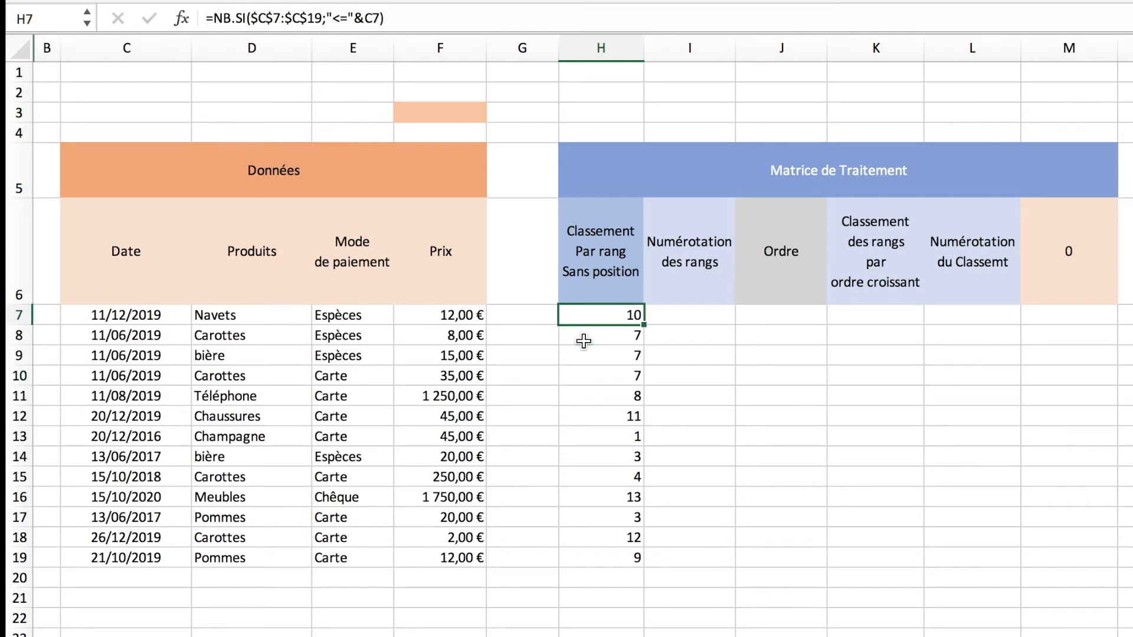
- Start a formula in I7 that concatenates H7 with the NB.SI function using &
{"action": "key", "text": "Right"}
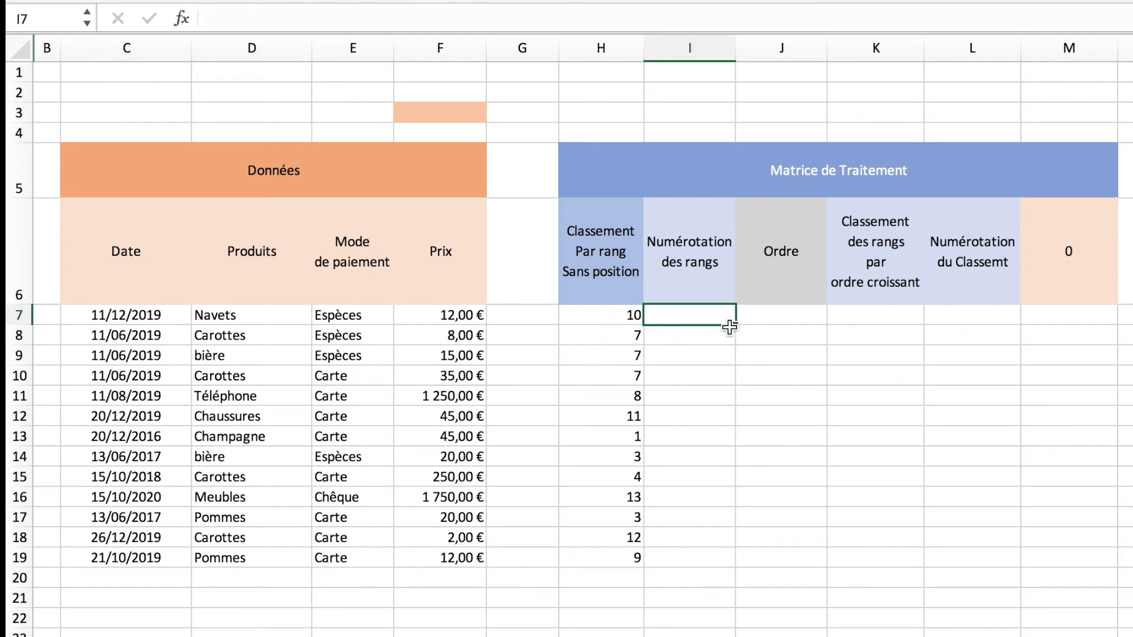
{"action": "left_click", "coordinate": [402, 22]}
{"action": "type", "text": "="}
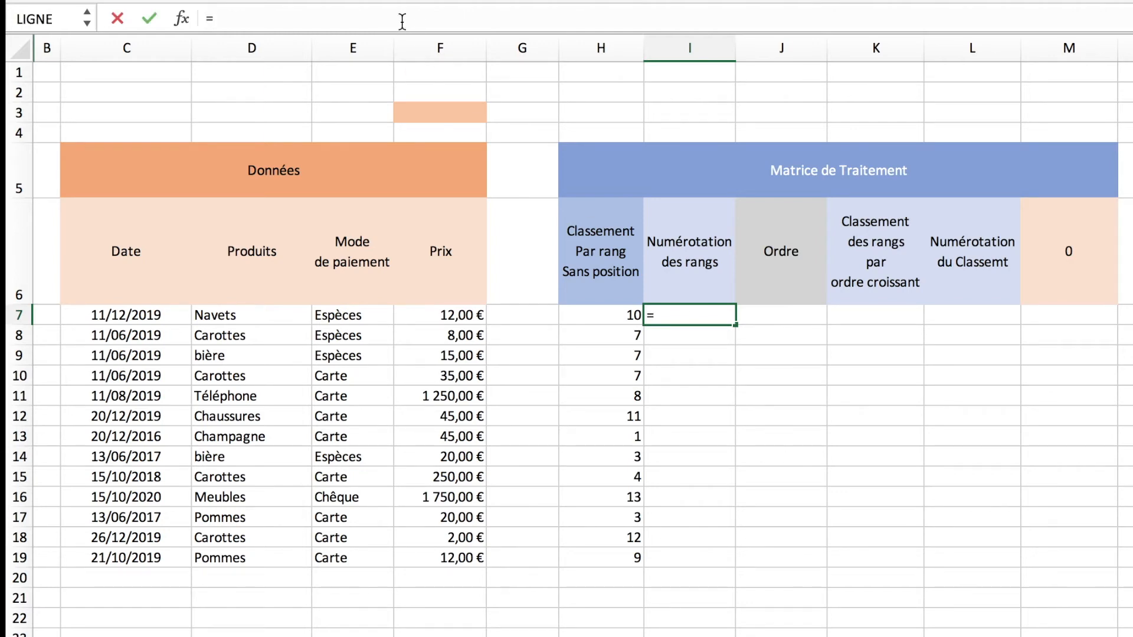
{"action": "left_click", "coordinate": [594, 320]}
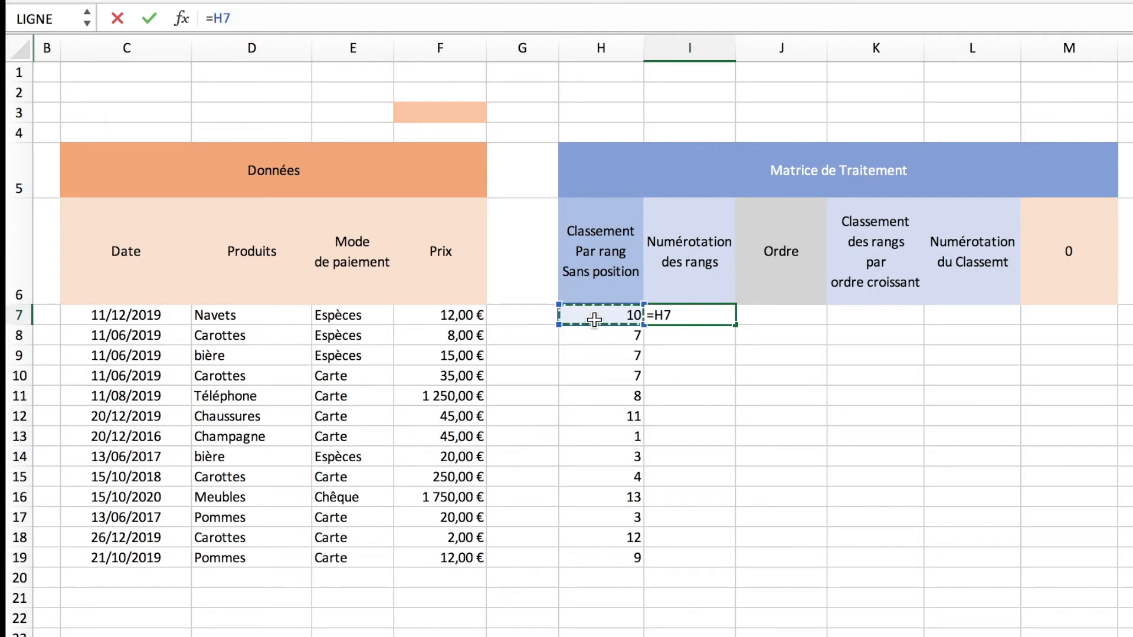
{"action": "type", "text": "&nb"}
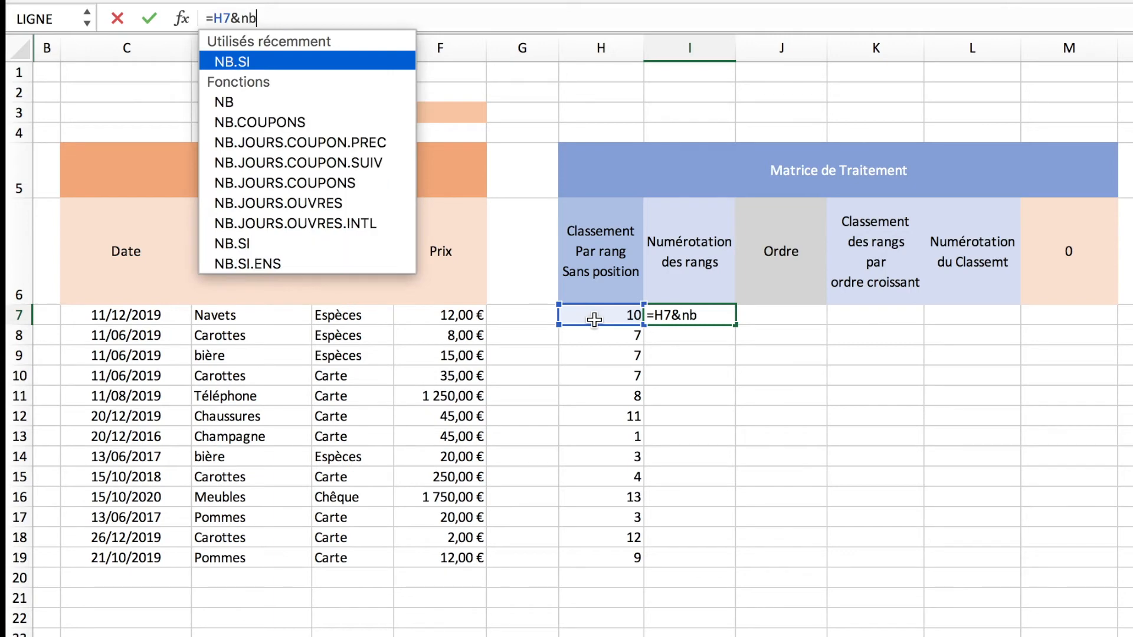
{"action": "double_click", "coordinate": [260, 66]}
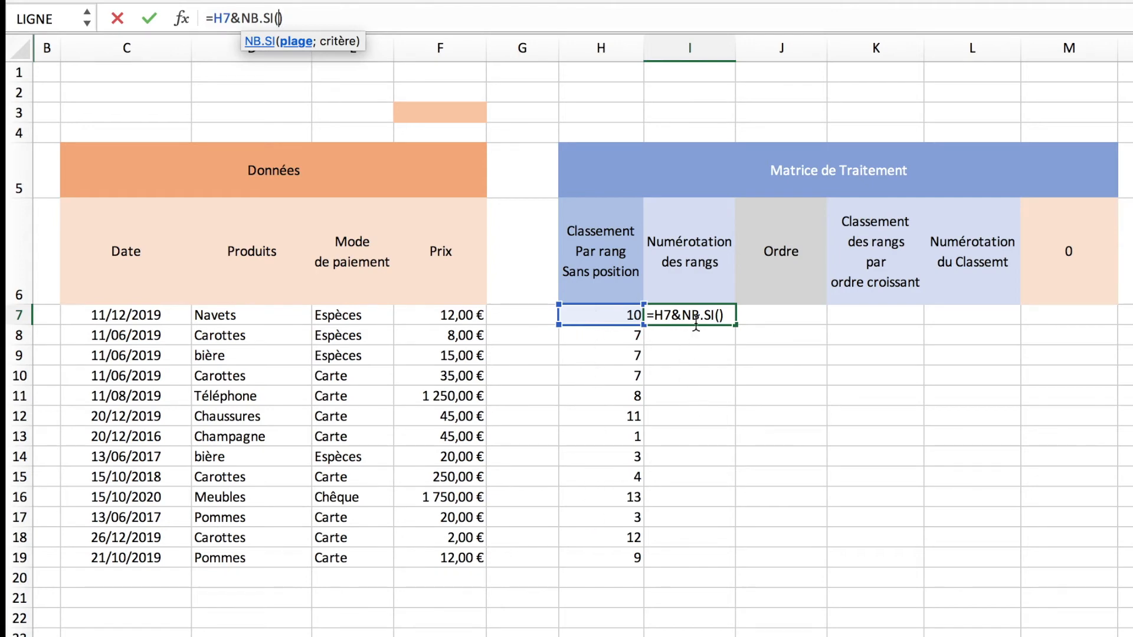
- Complete the formula in I7 as =H7&NB.SI($H$7:$H7;H7), using a range that expands as it is copied down
{"action": "left_click", "coordinate": [590, 315]}
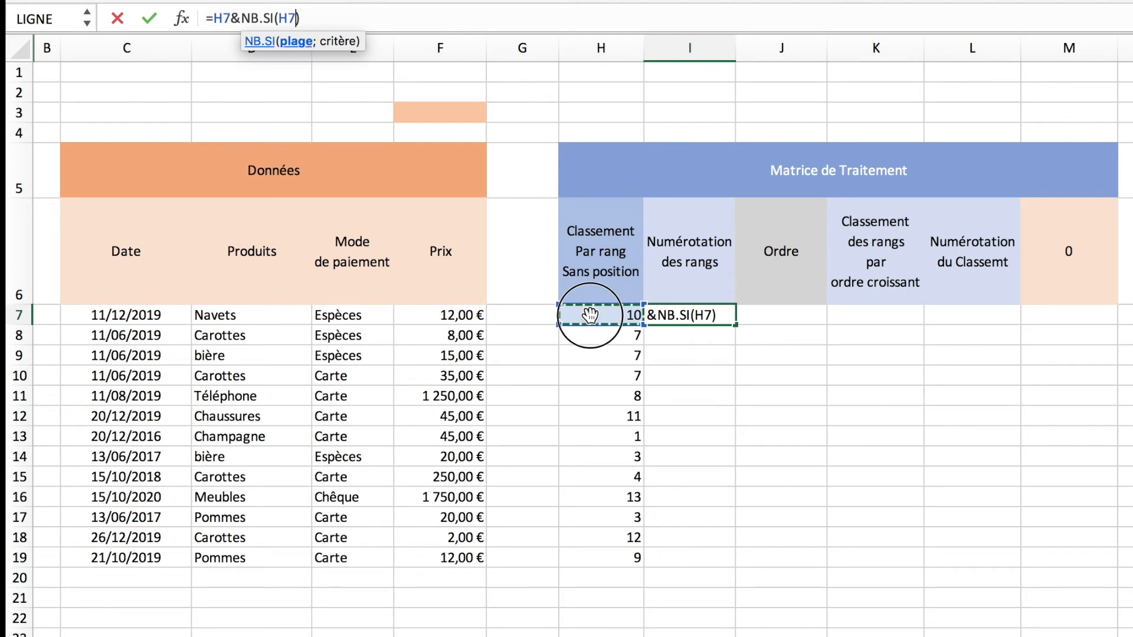
{"action": "left_click_drag", "start_coordinate": [590, 323], "coordinate": [595, 337]}
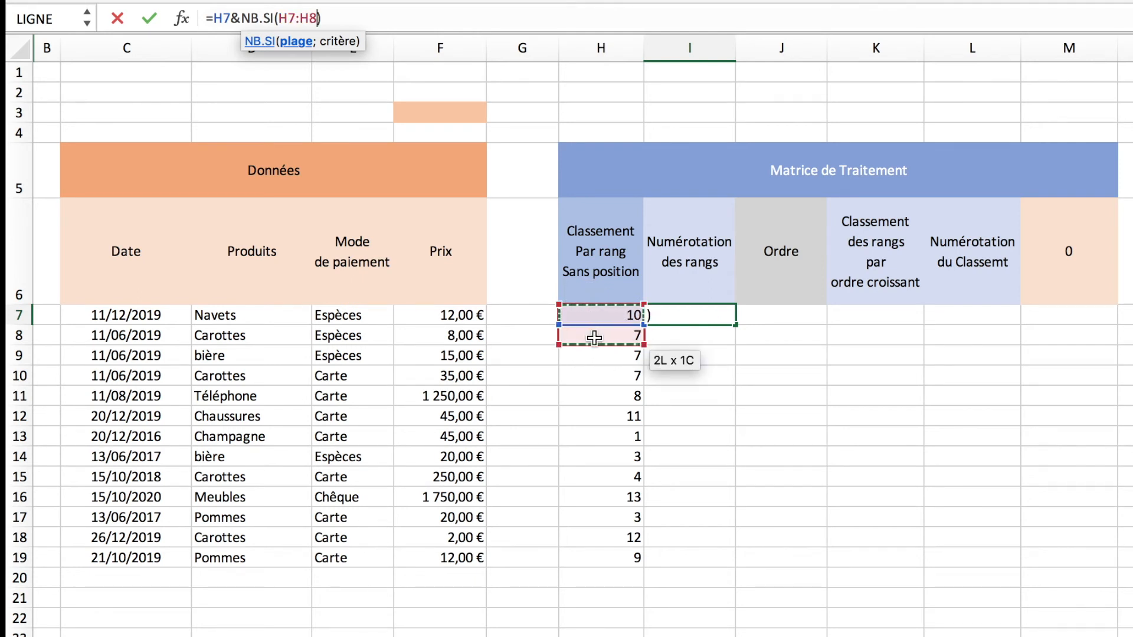
{"action": "key", "text": "F4"}
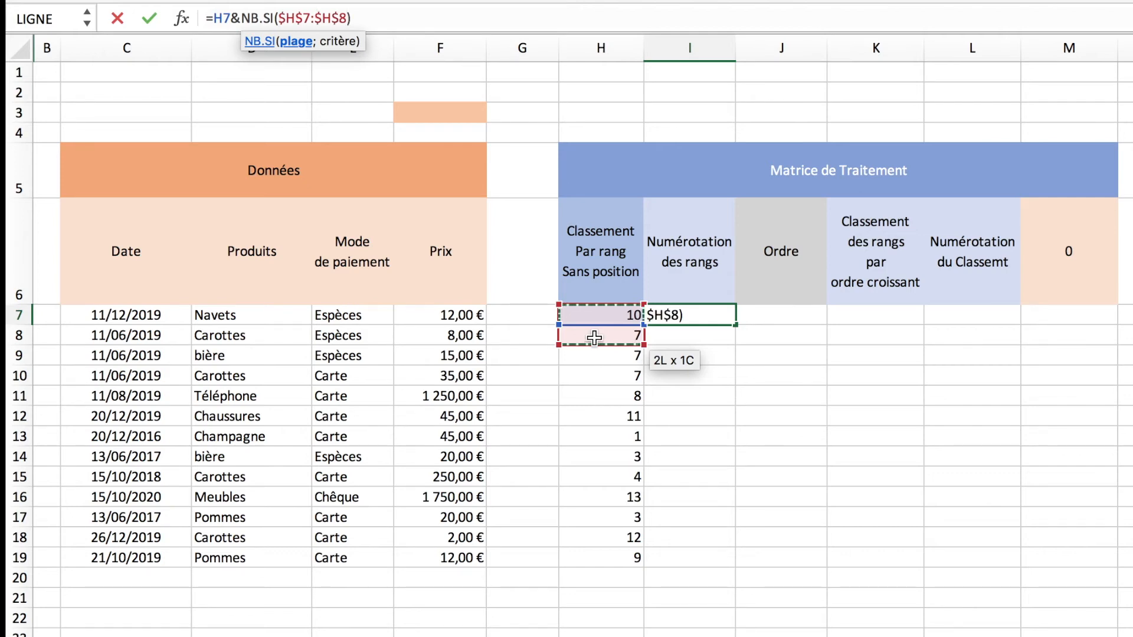
{"action": "key", "text": "BackSpace"}
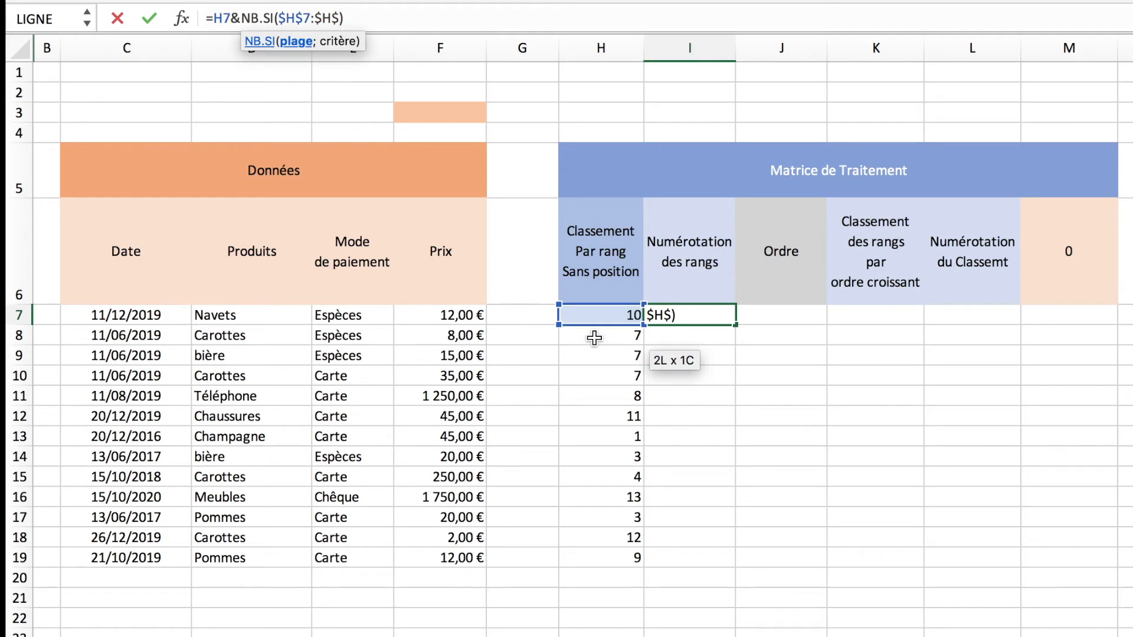
{"action": "key", "text": "BackSpace"}
{"action": "type", "text": "7;"}
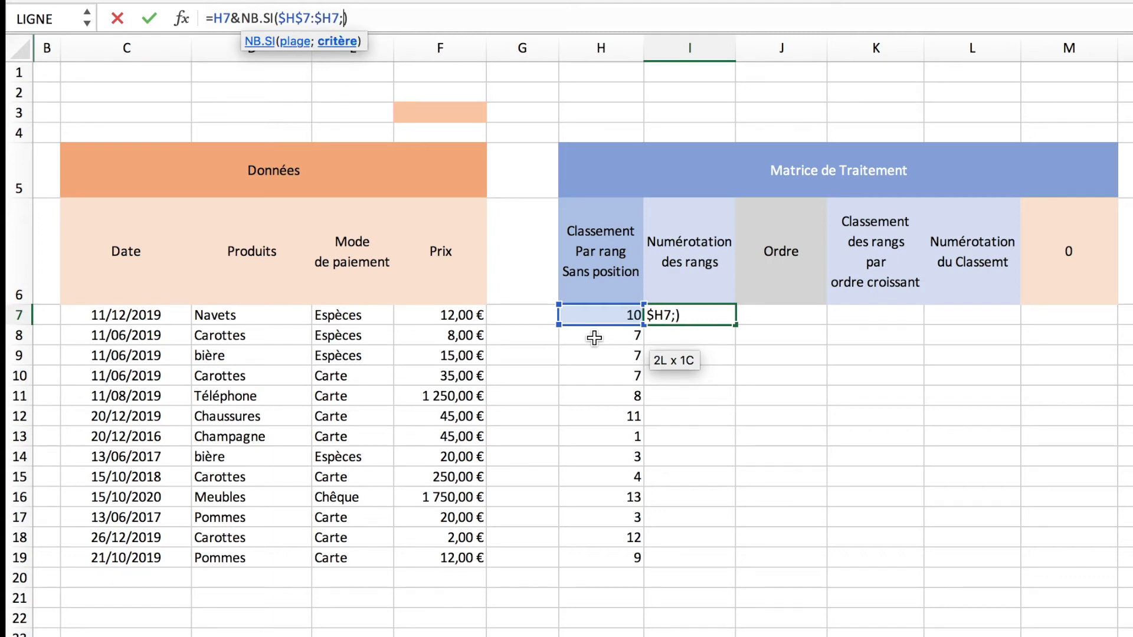
{"action": "left_click", "coordinate": [601, 315]}
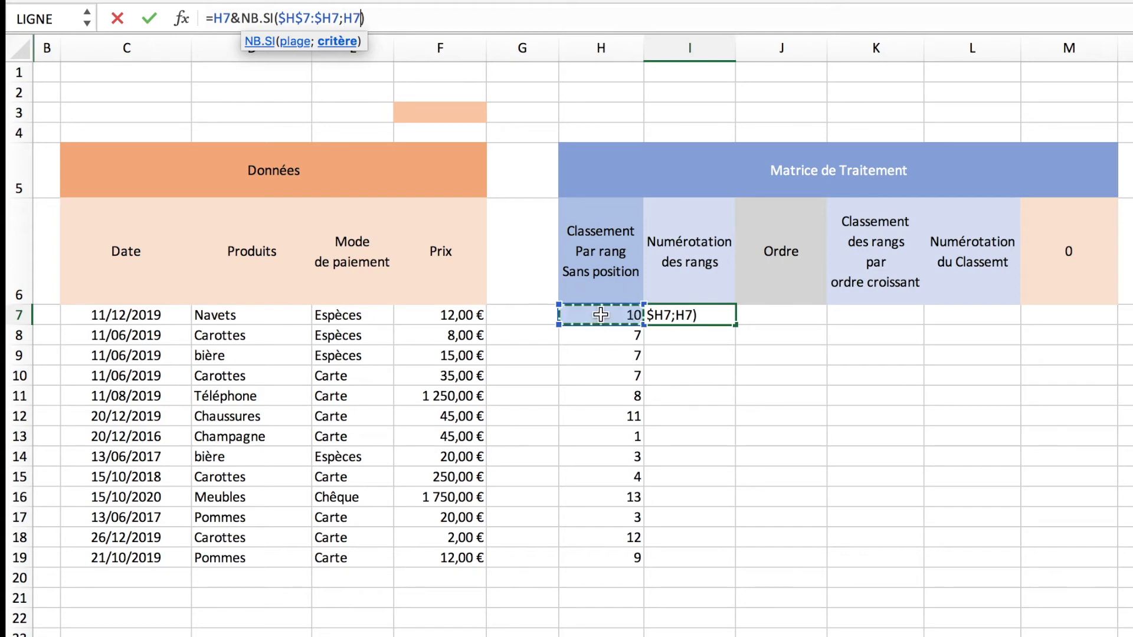
{"action": "key", "text": "Return"}
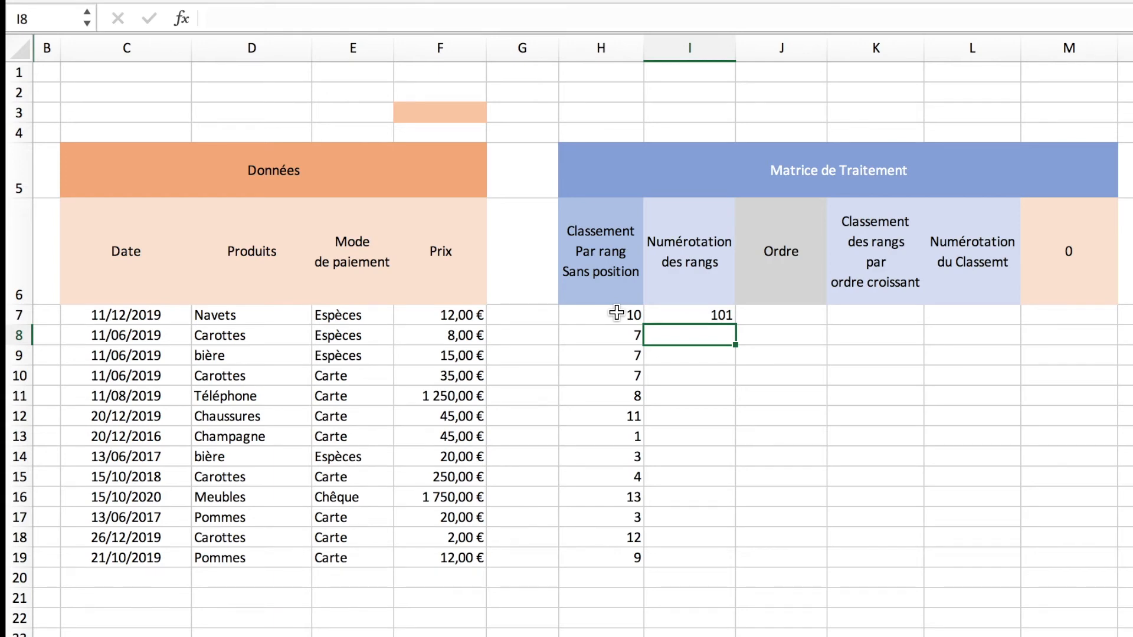
- Fill the rank-numbering formula from I7 down to I19
{"action": "left_click", "coordinate": [717, 317]}
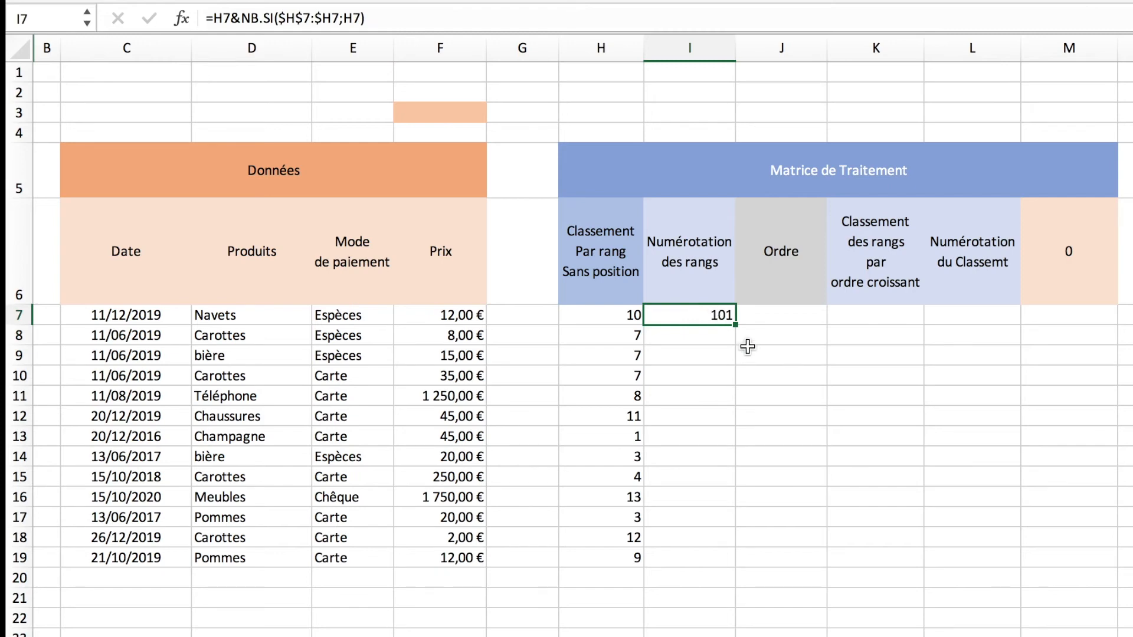
{"action": "left_click_drag", "start_coordinate": [736, 324], "coordinate": [737, 339]}
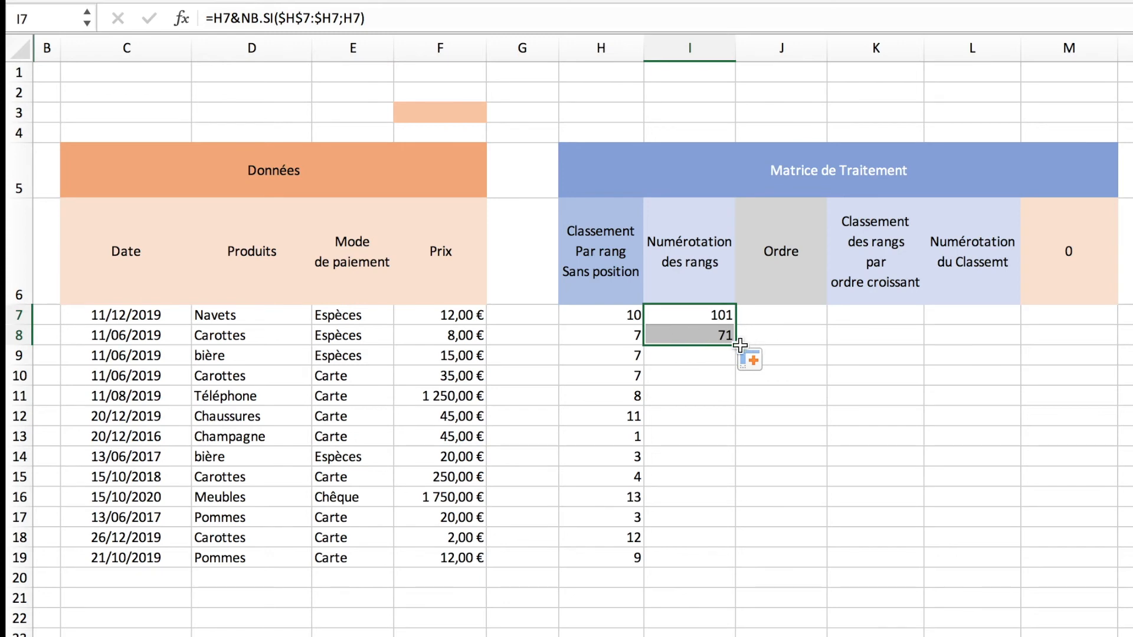
{"action": "left_click_drag", "start_coordinate": [735, 344], "coordinate": [736, 357]}
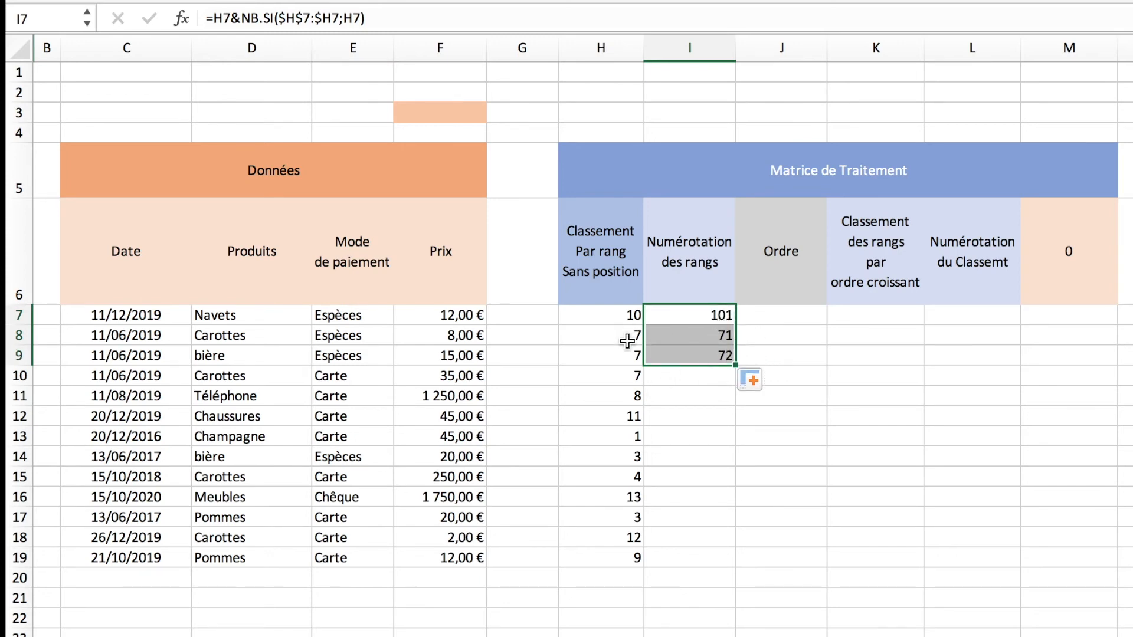
{"action": "left_click", "coordinate": [736, 367]}
{"action": "left_click_drag", "start_coordinate": [736, 367], "coordinate": [735, 381]}
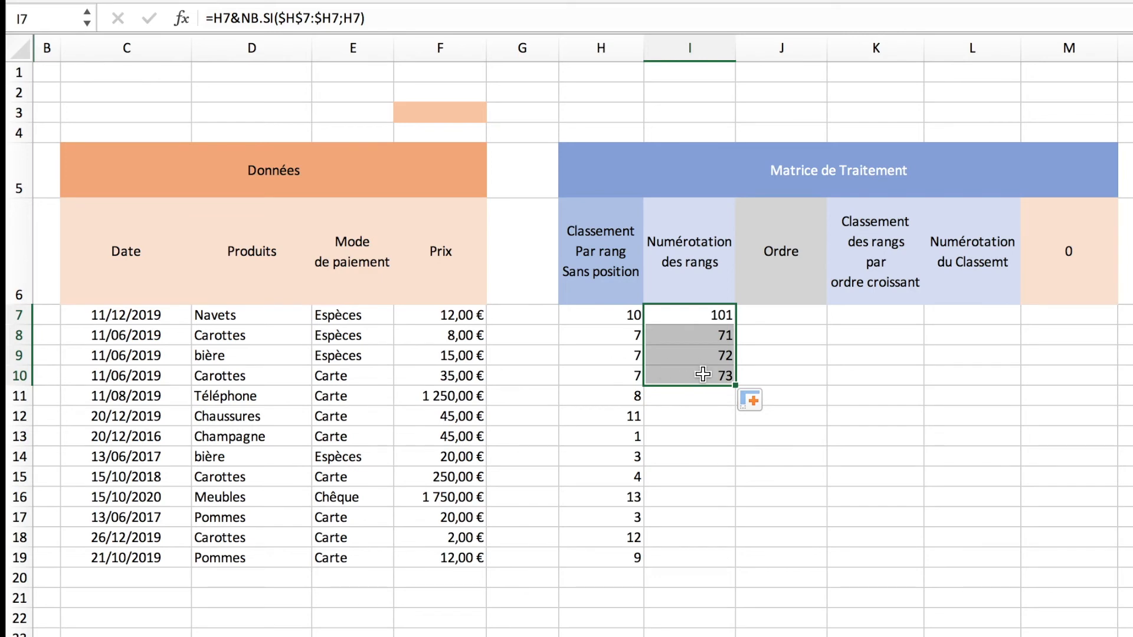
{"action": "left_click_drag", "start_coordinate": [735, 385], "coordinate": [734, 565]}
{"action": "left_click", "coordinate": [873, 515]}
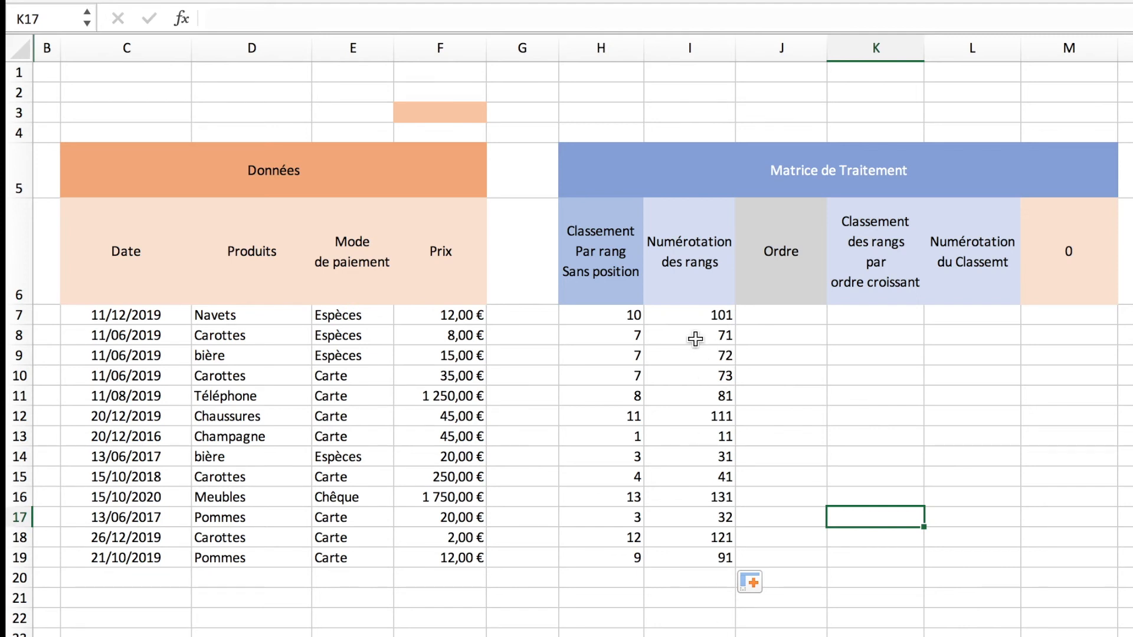
- Inspect the formula in I14 and the column H range it references, leaving it unedited
{"action": "left_click", "coordinate": [688, 458]}
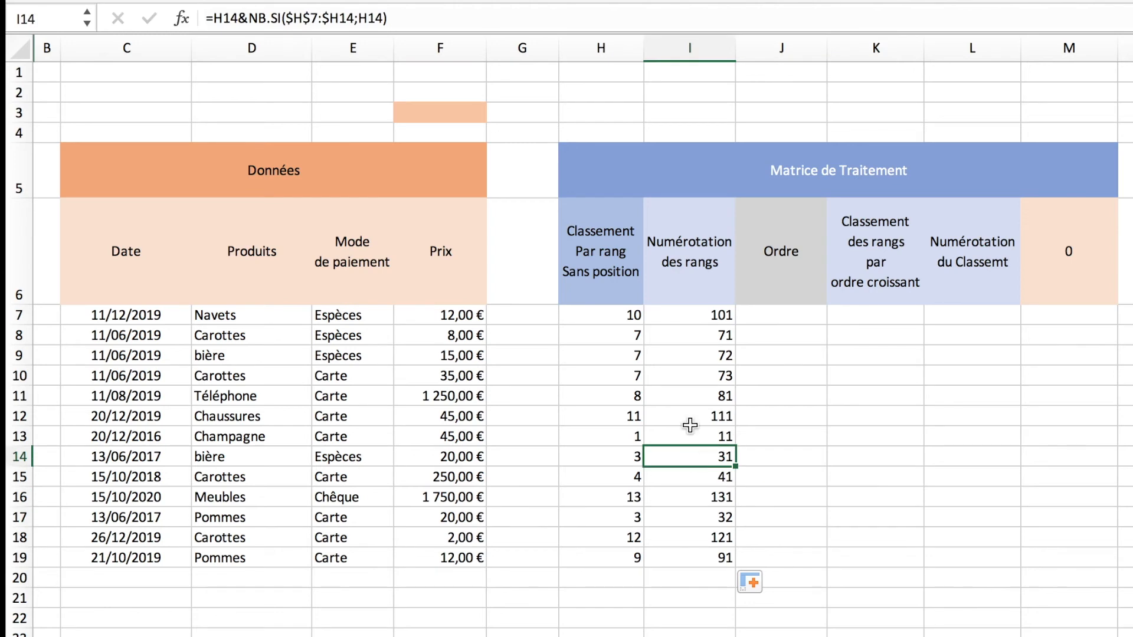
{"action": "left_click", "coordinate": [670, 19]}
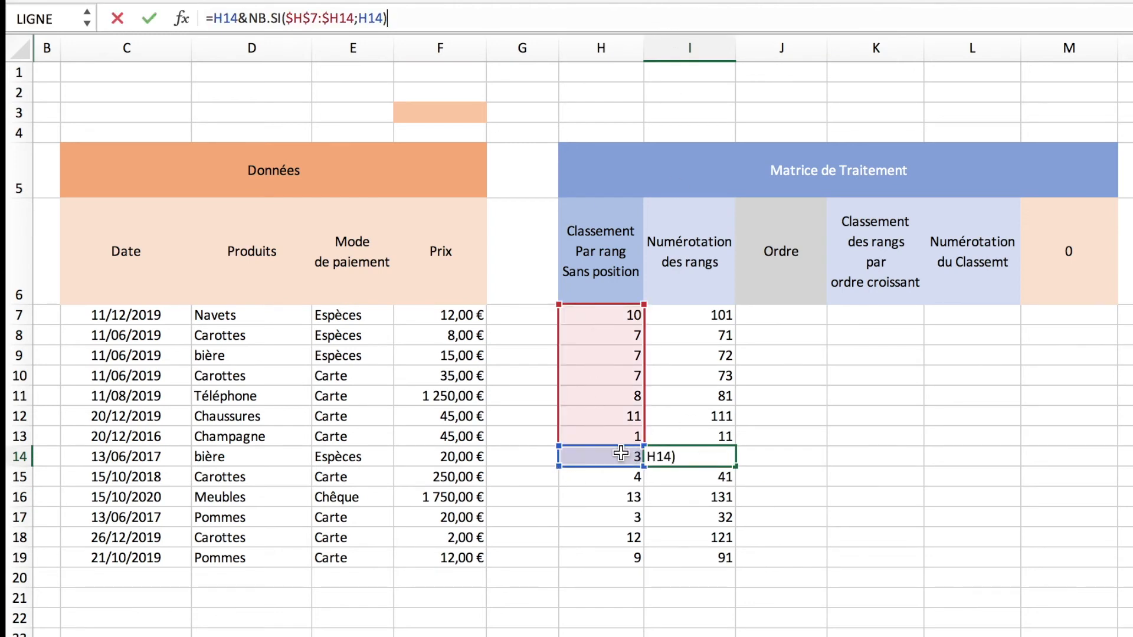
{"action": "key", "text": "Return"}
{"action": "left_click", "coordinate": [714, 458]}
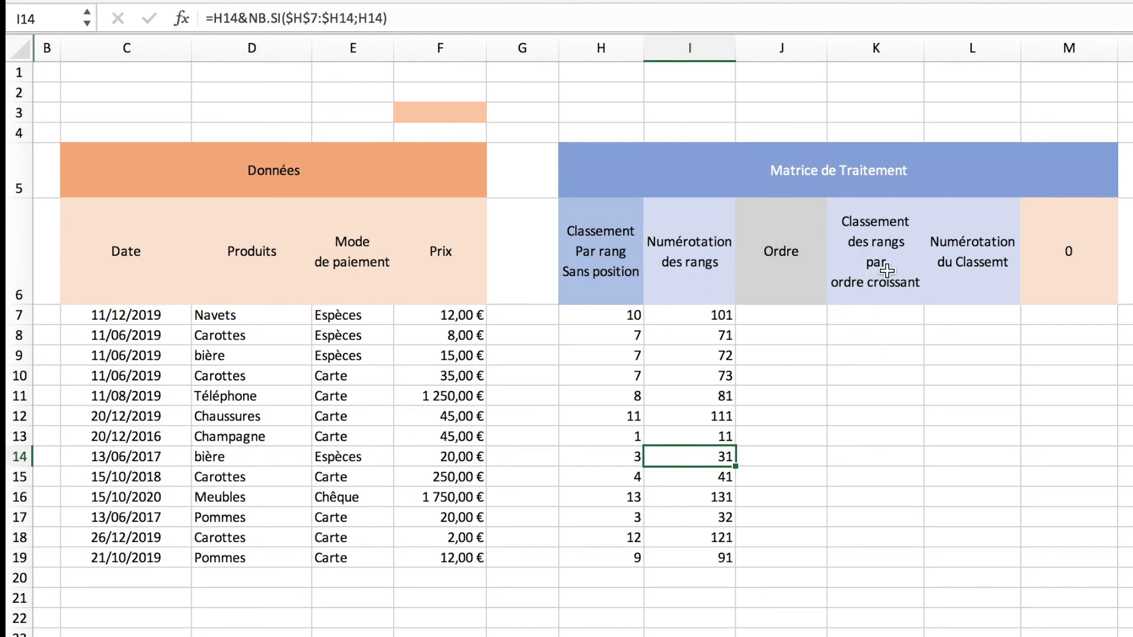
- Enter 1, 2, 3 and 4 in J7:J10 of the Ordre column and extend the series to 13 in J19
{"action": "left_click", "coordinate": [886, 318]}
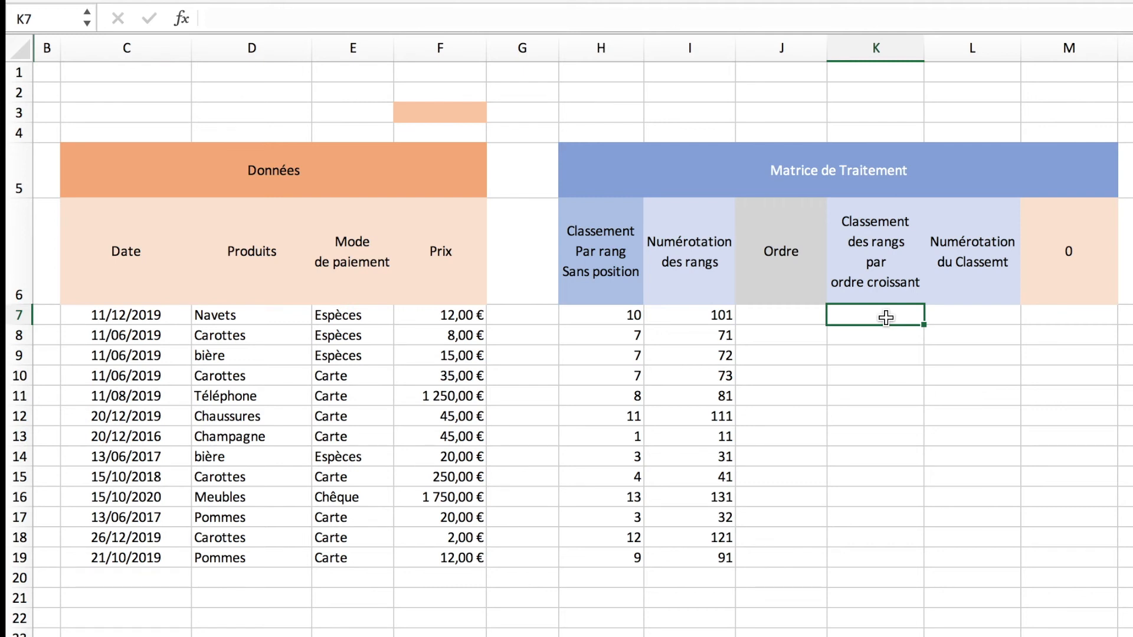
{"action": "key", "text": "Left"}
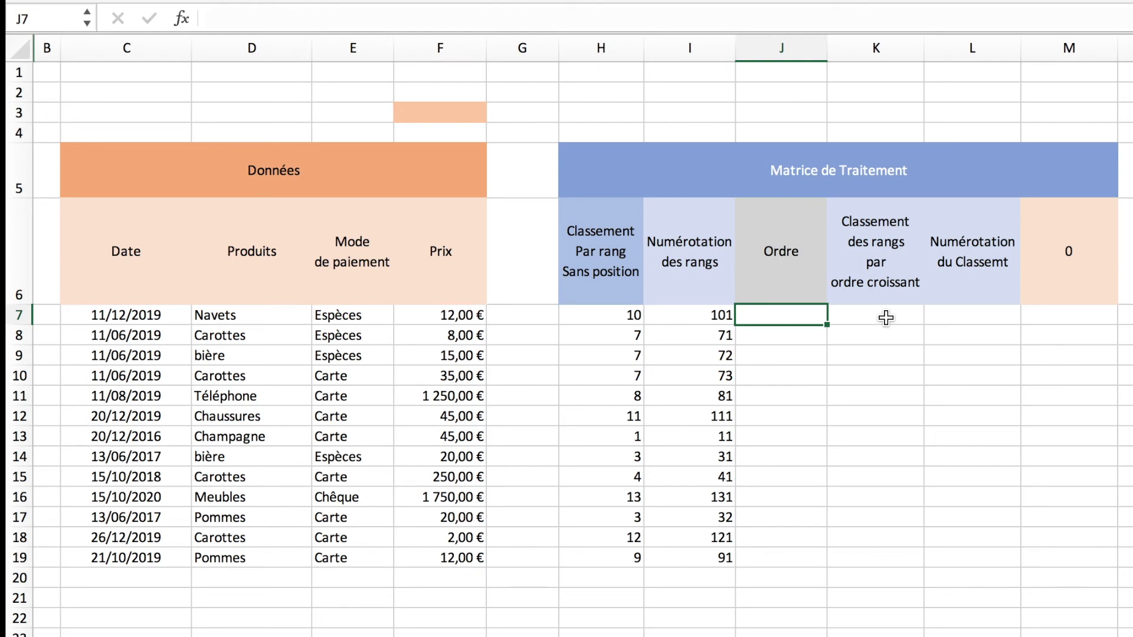
{"action": "type", "text": "1"}
{"action": "key", "text": "Return"}
{"action": "type", "text": "2"}
{"action": "key", "text": "Return"}
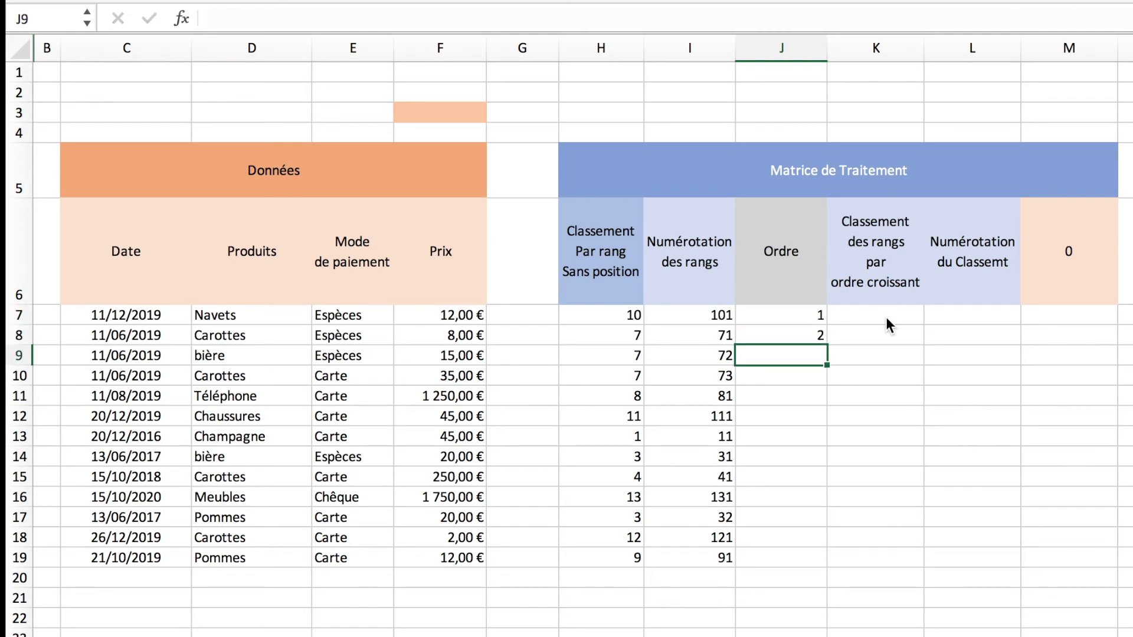
{"action": "type", "text": "3"}
{"action": "key", "text": "Return"}
{"action": "type", "text": "4"}
{"action": "key", "text": "Return"}
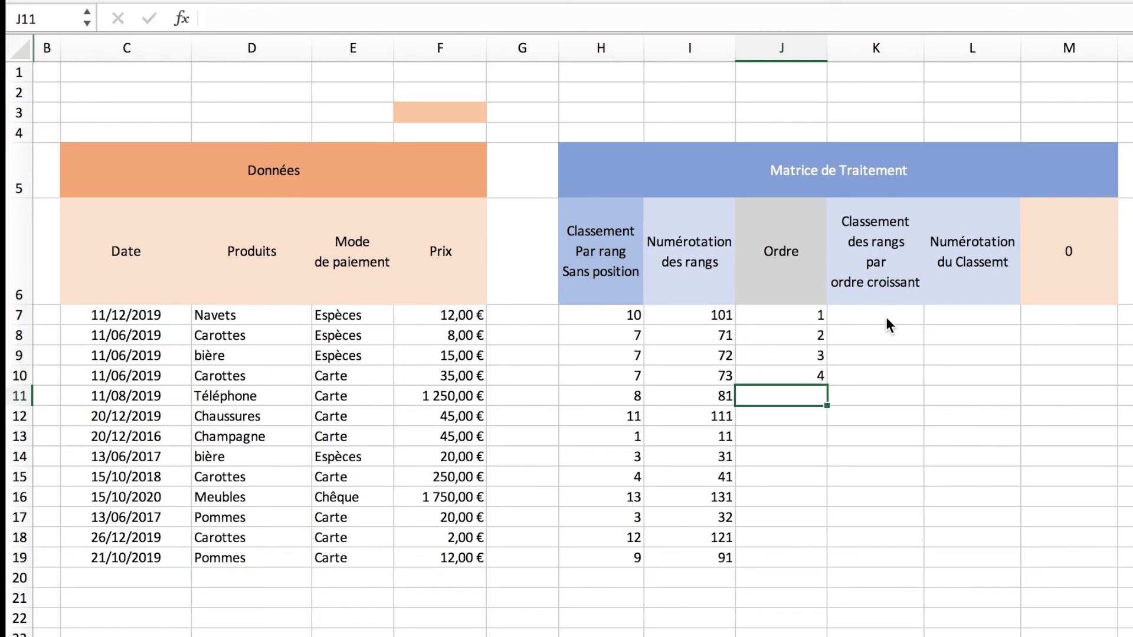
{"action": "left_click_drag", "start_coordinate": [802, 321], "coordinate": [826, 560]}
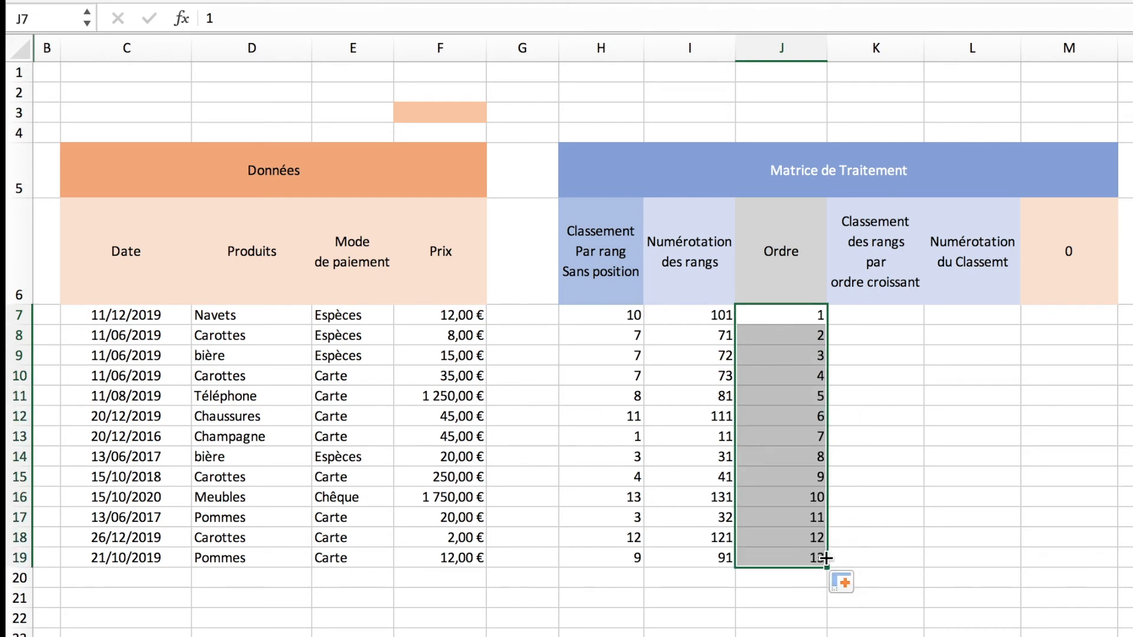
{"action": "left_click", "coordinate": [914, 495]}
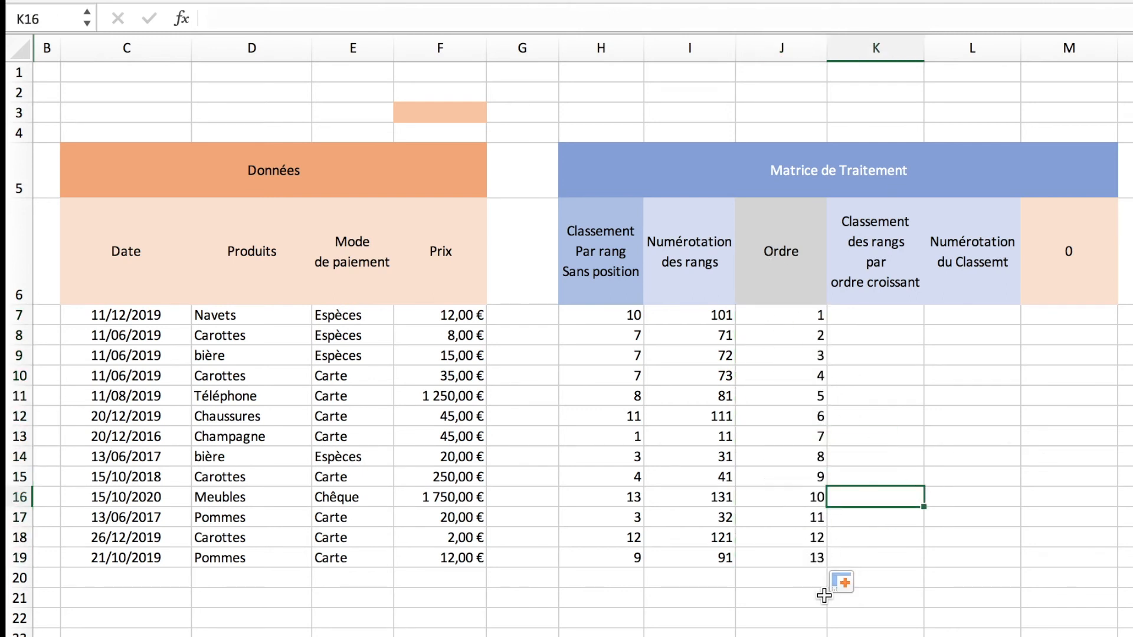
- Enter =PETITE.VALEUR($H$7:$H$19;J7) in K7 and fill it down to K19
{"action": "left_click", "coordinate": [876, 321]}
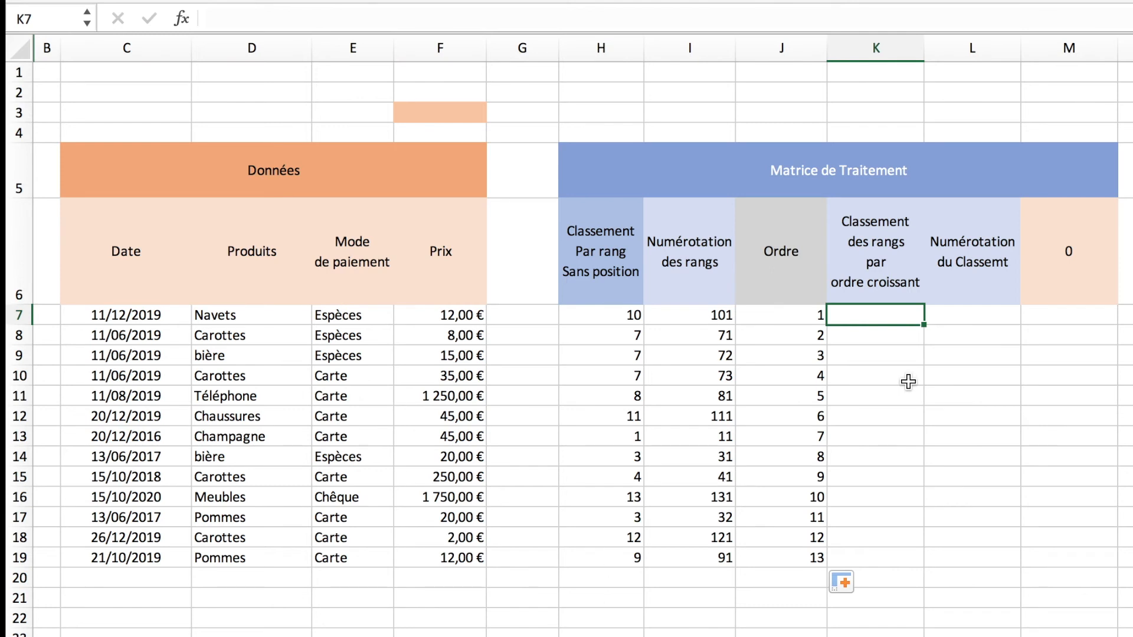
{"action": "type", "text": "=PET"}
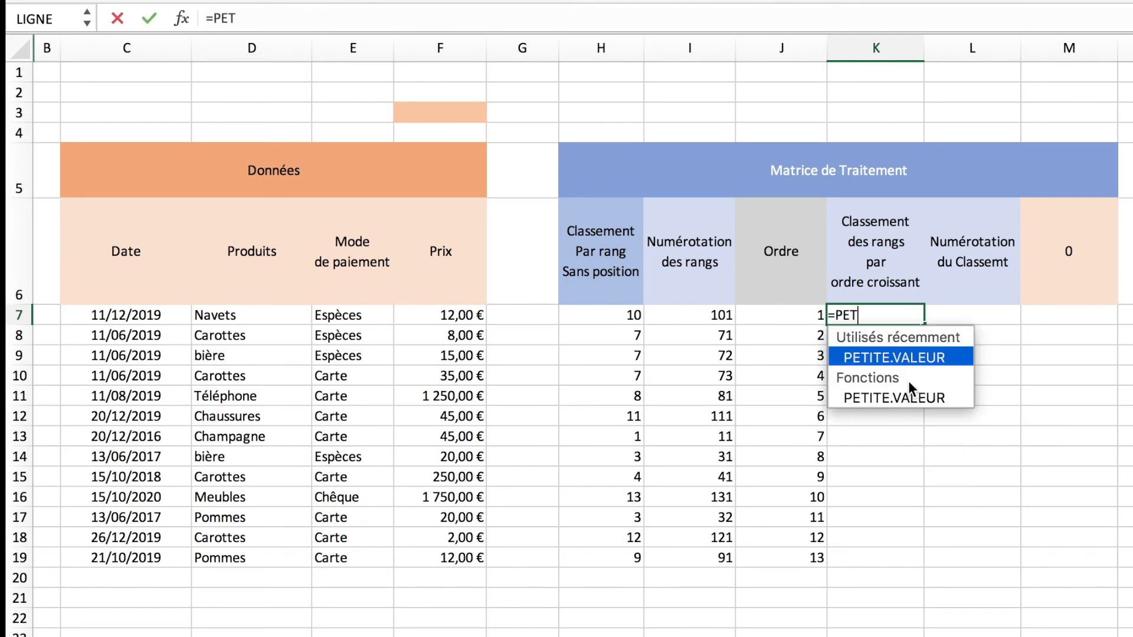
{"action": "double_click", "coordinate": [907, 357]}
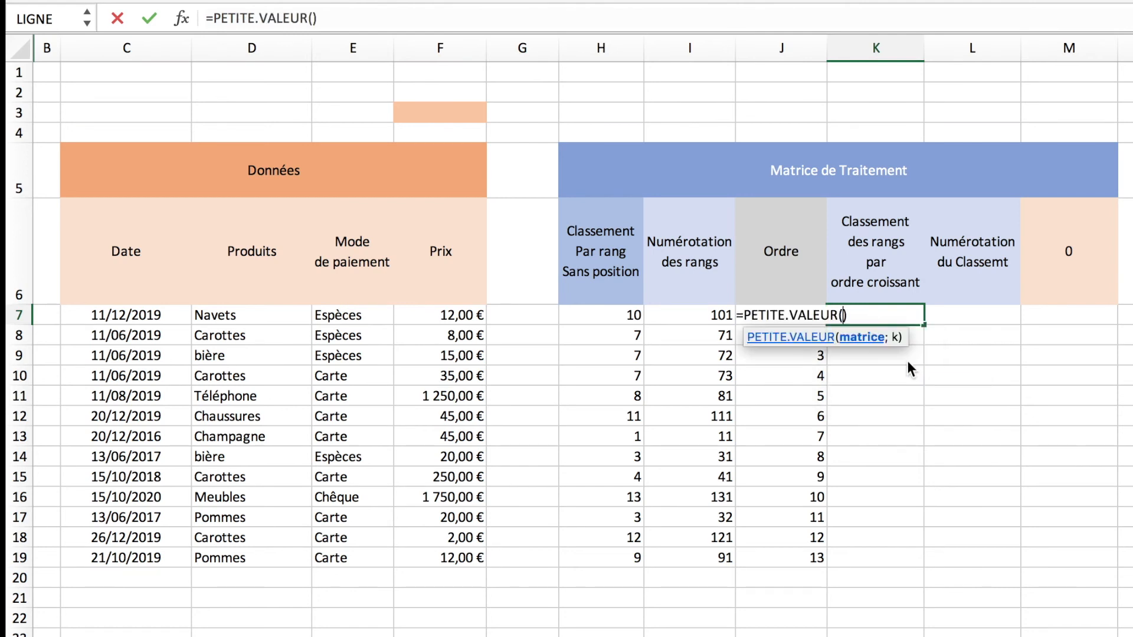
{"action": "left_click", "coordinate": [625, 315]}
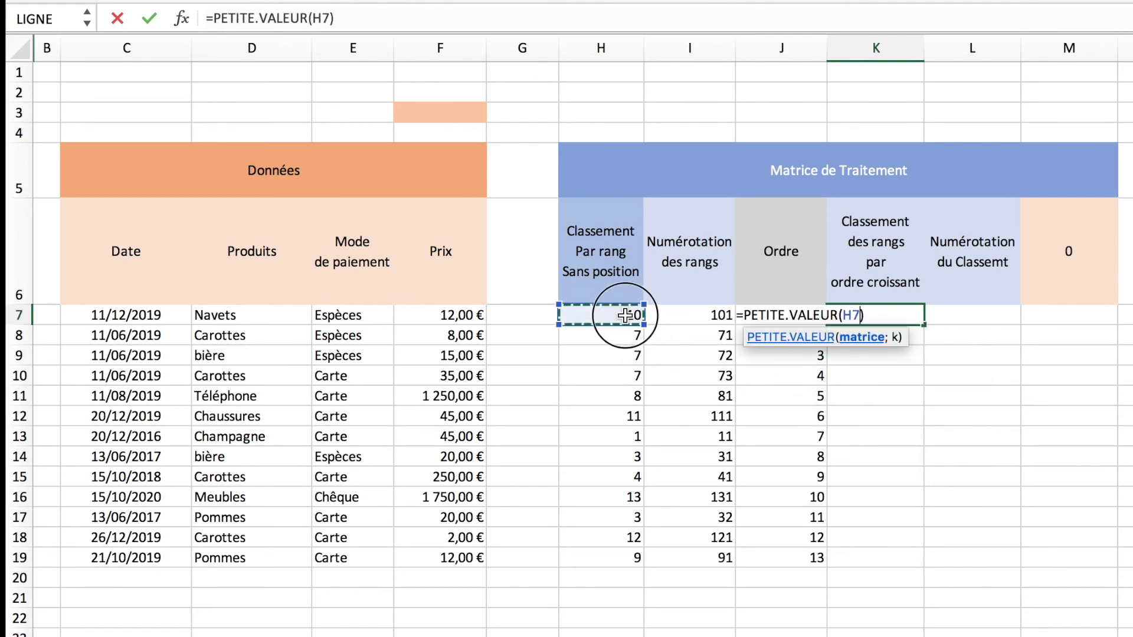
{"action": "left_click_drag", "start_coordinate": [625, 316], "coordinate": [601, 557]}
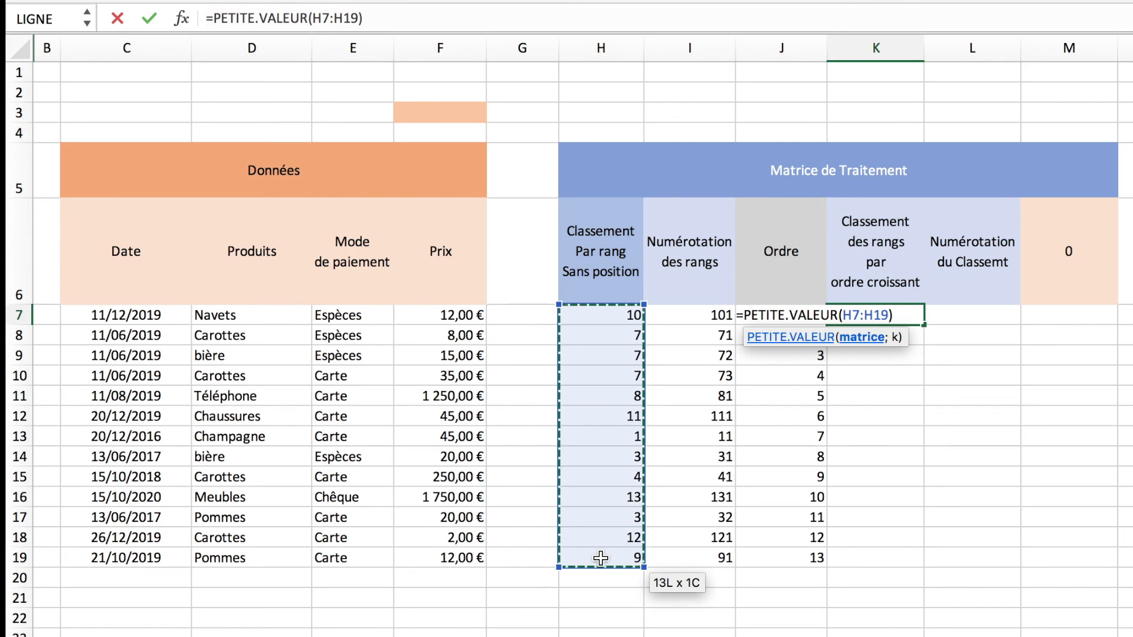
{"action": "key", "text": "F4"}
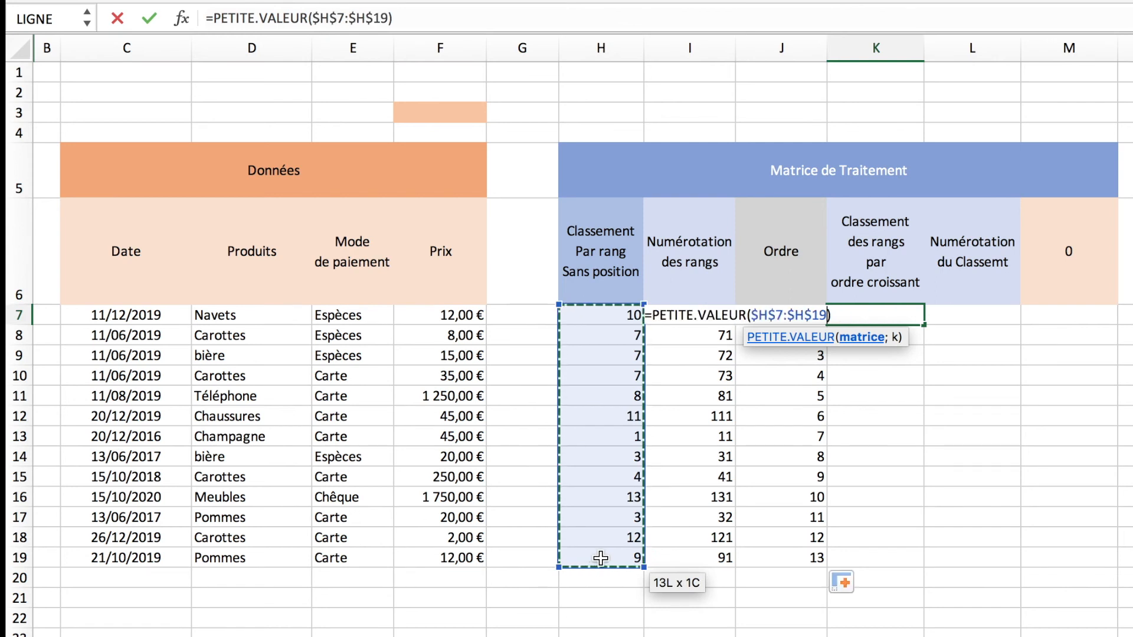
{"action": "type", "text": ";"}
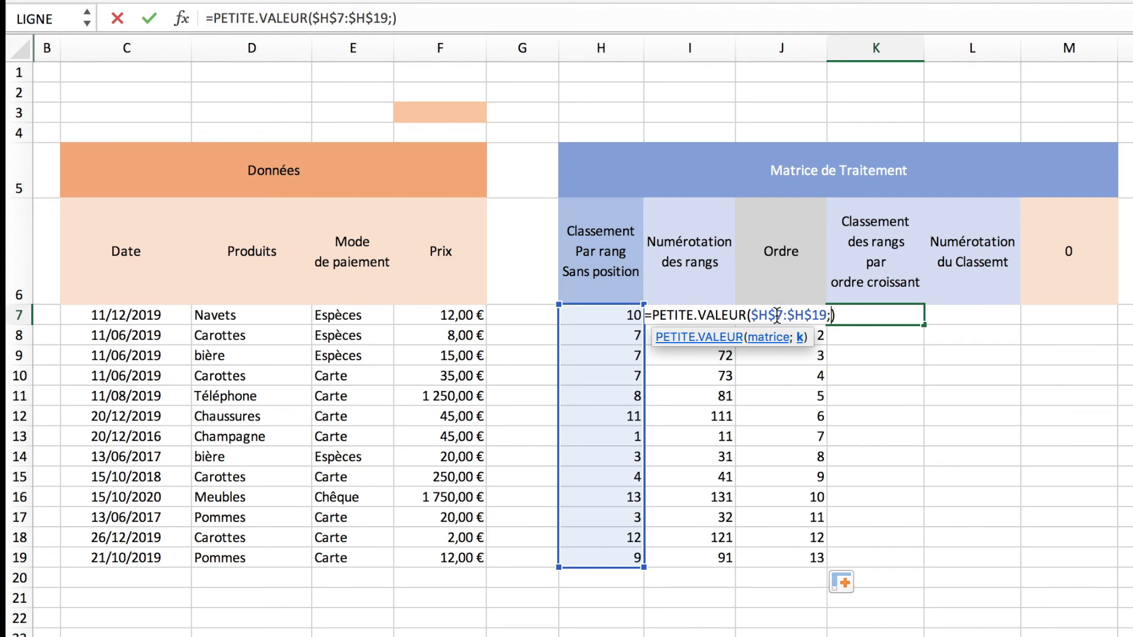
{"action": "type", "text": "J7"}
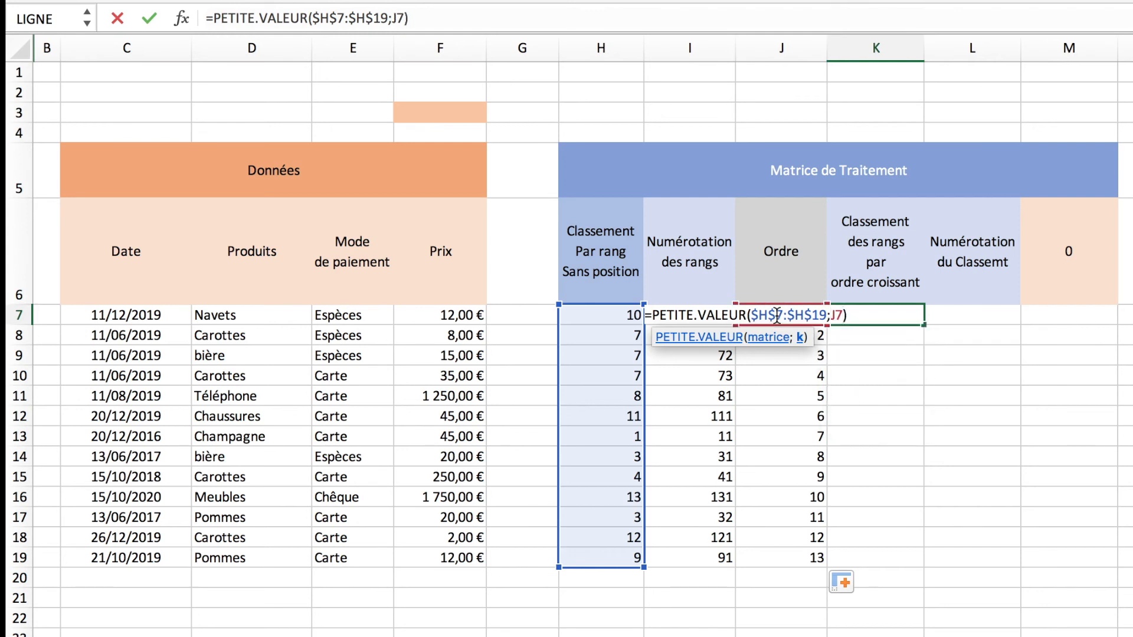
{"action": "key", "text": "Return"}
{"action": "key", "text": "Up"}
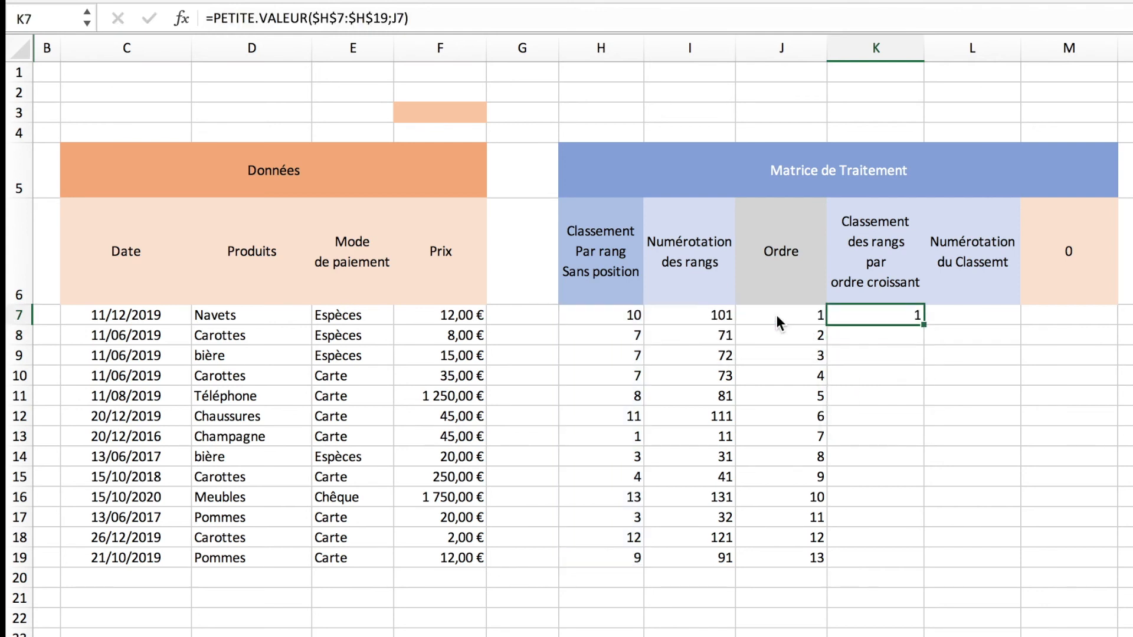
{"action": "left_click_drag", "start_coordinate": [925, 324], "coordinate": [898, 569]}
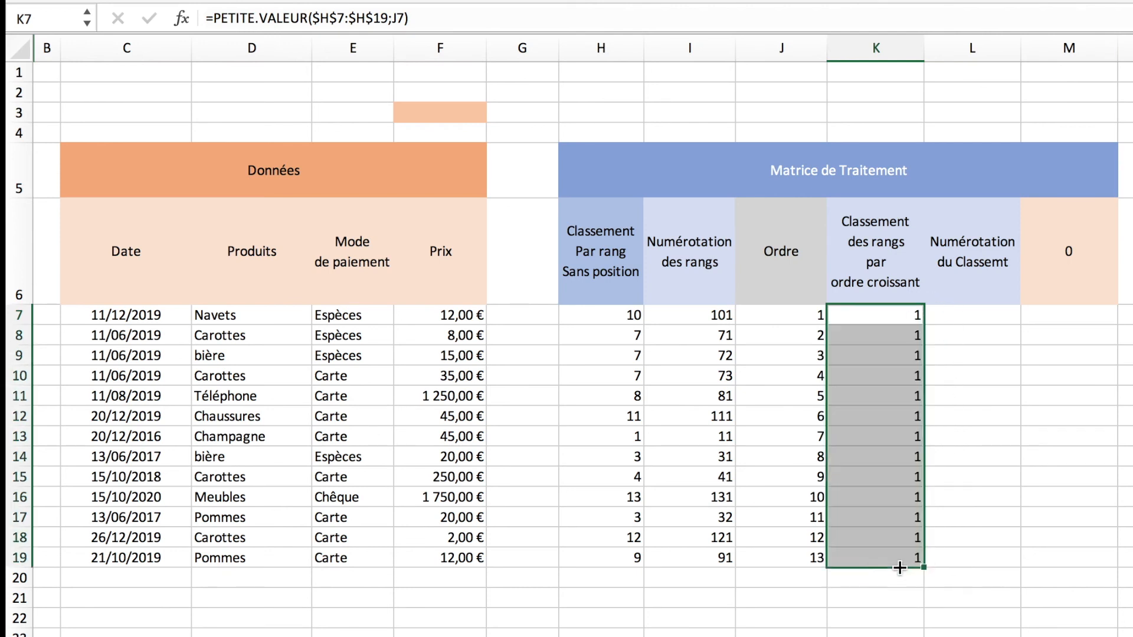
- Examine the ascending ranks and their formulas cell by cell from K7 to K19
{"action": "left_click", "coordinate": [860, 309]}
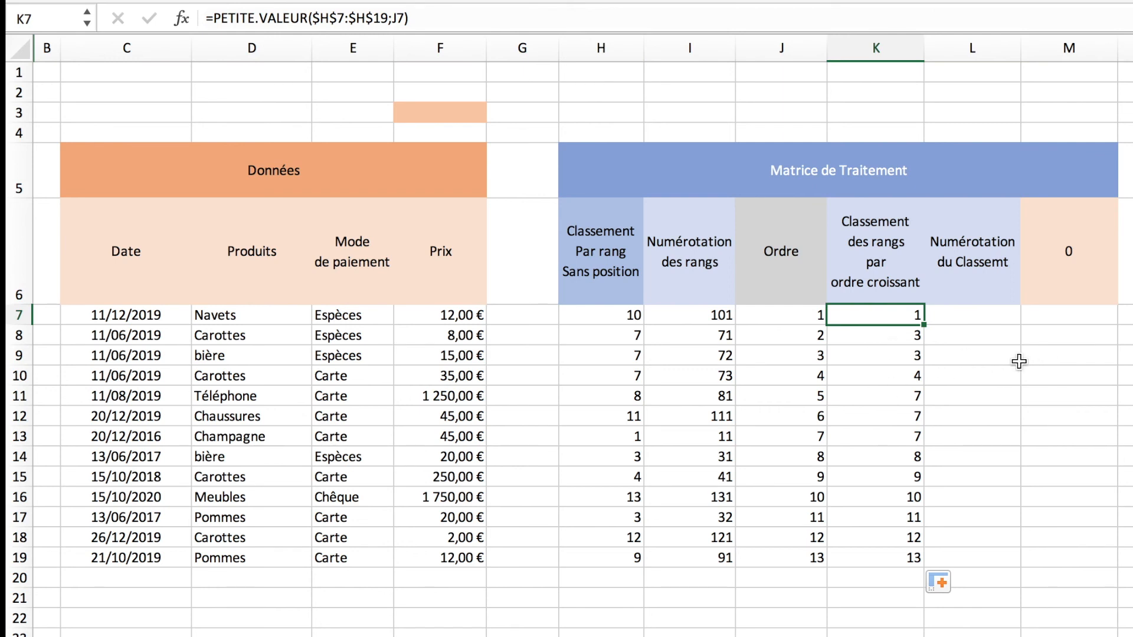
{"action": "key", "text": "Down"}
{"action": "key", "text": "Down"}
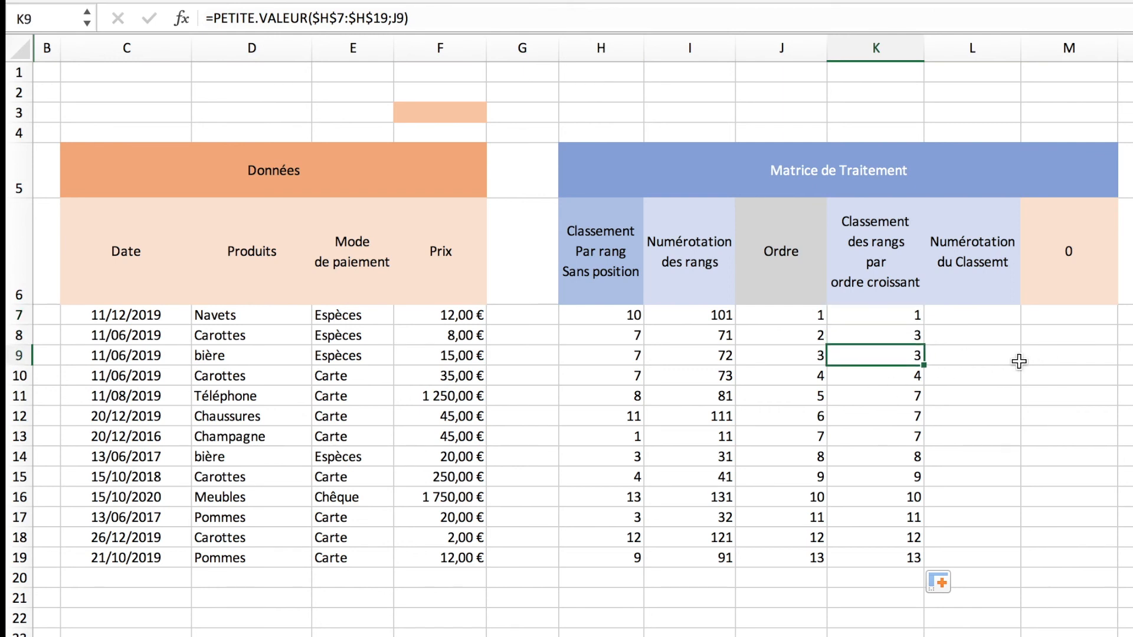
{"action": "key", "text": "Down"}
{"action": "key", "text": "Down"}
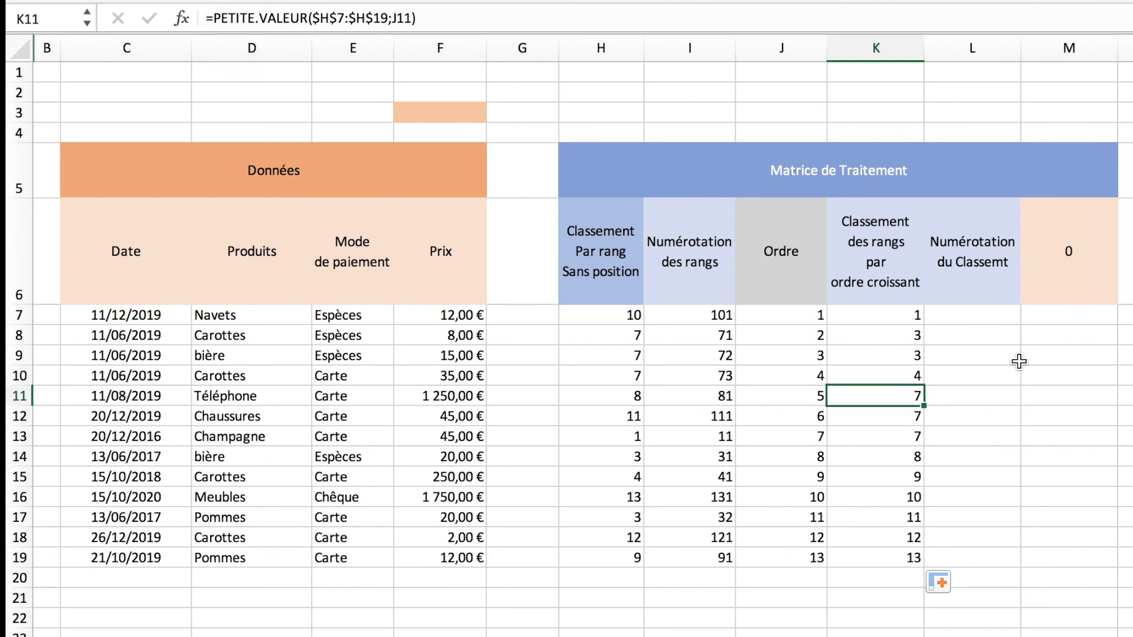
{"action": "key", "text": "Down"}
{"action": "key", "text": "Down"}
{"action": "key", "text": "Down"}
{"action": "key", "text": "Down"}
{"action": "key", "text": "Down"}
{"action": "key", "text": "Down"}
{"action": "key", "text": "Down"}
{"action": "key", "text": "Down"}
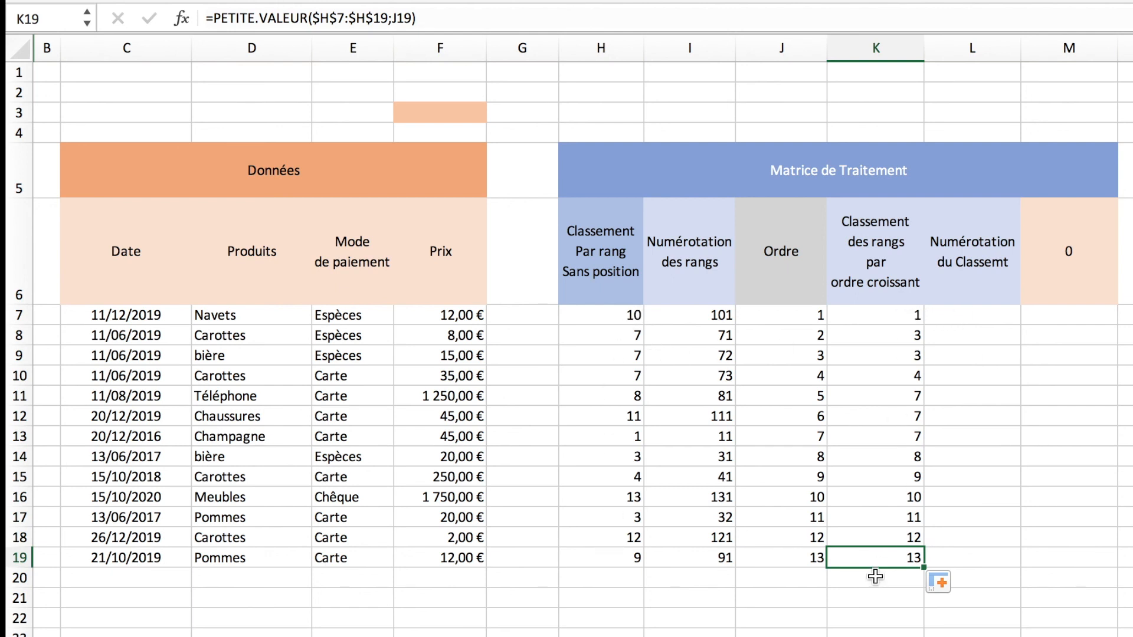
- Copy the rank-numbering formula from I7 into L7 of the Numérotation du Classemt column
{"action": "left_click", "coordinate": [958, 315]}
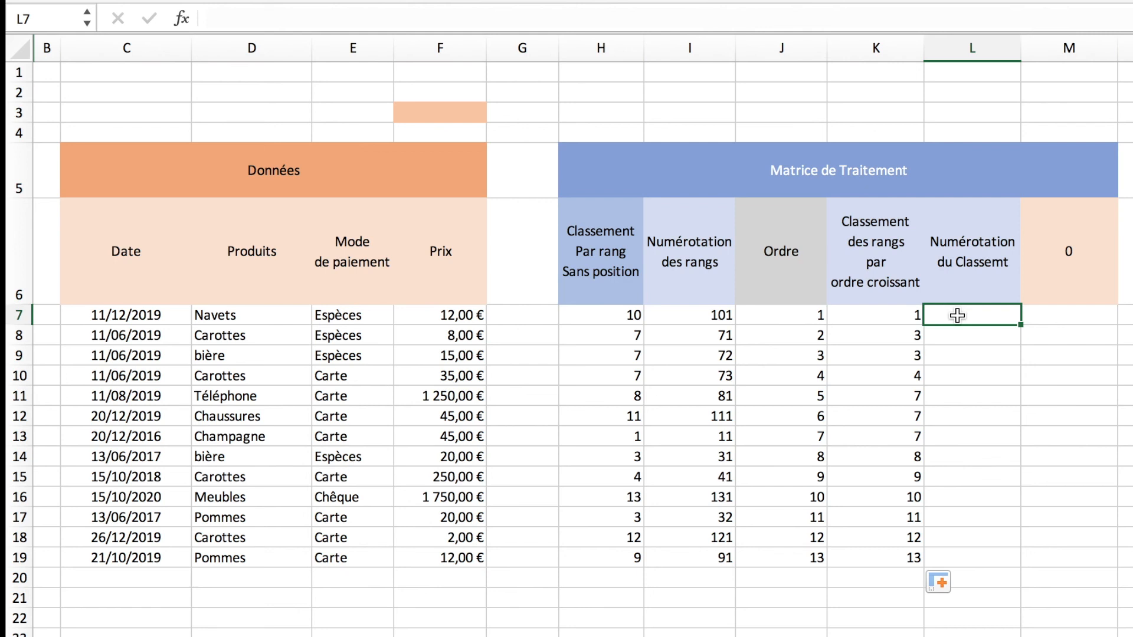
{"action": "left_click", "coordinate": [679, 319]}
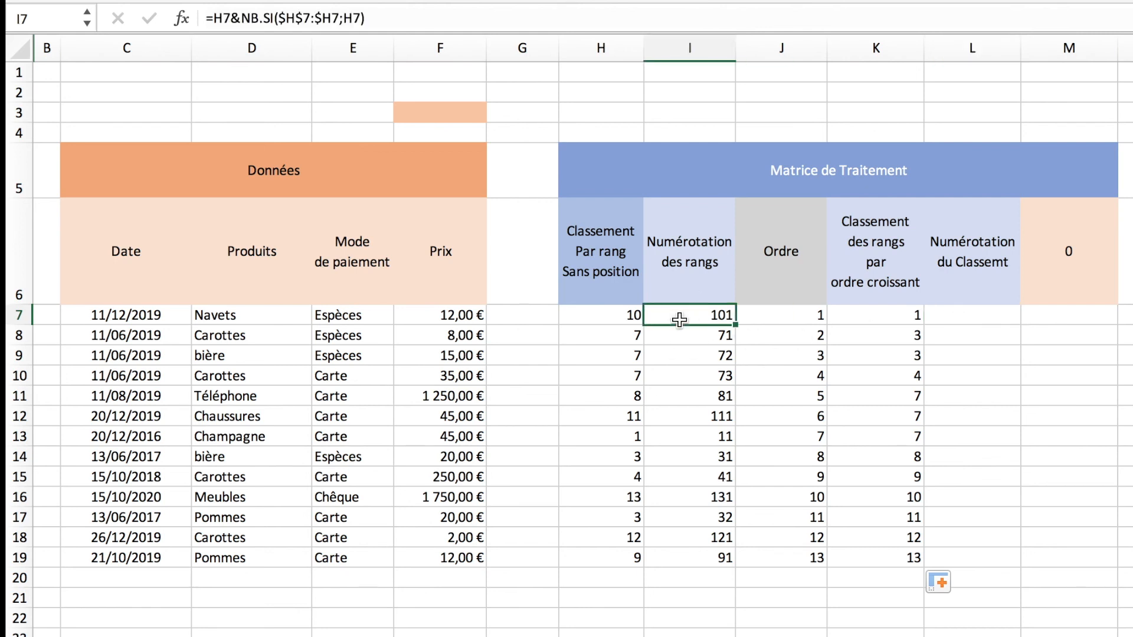
{"action": "left_click", "coordinate": [416, 23]}
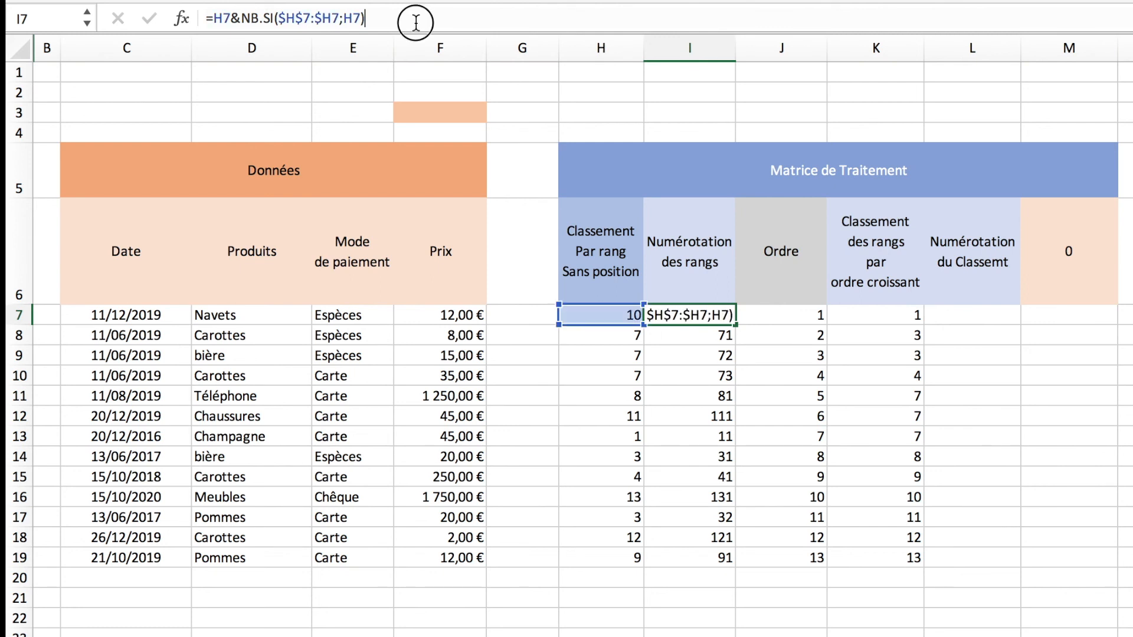
{"action": "left_click_drag", "start_coordinate": [416, 23], "coordinate": [131, 16]}
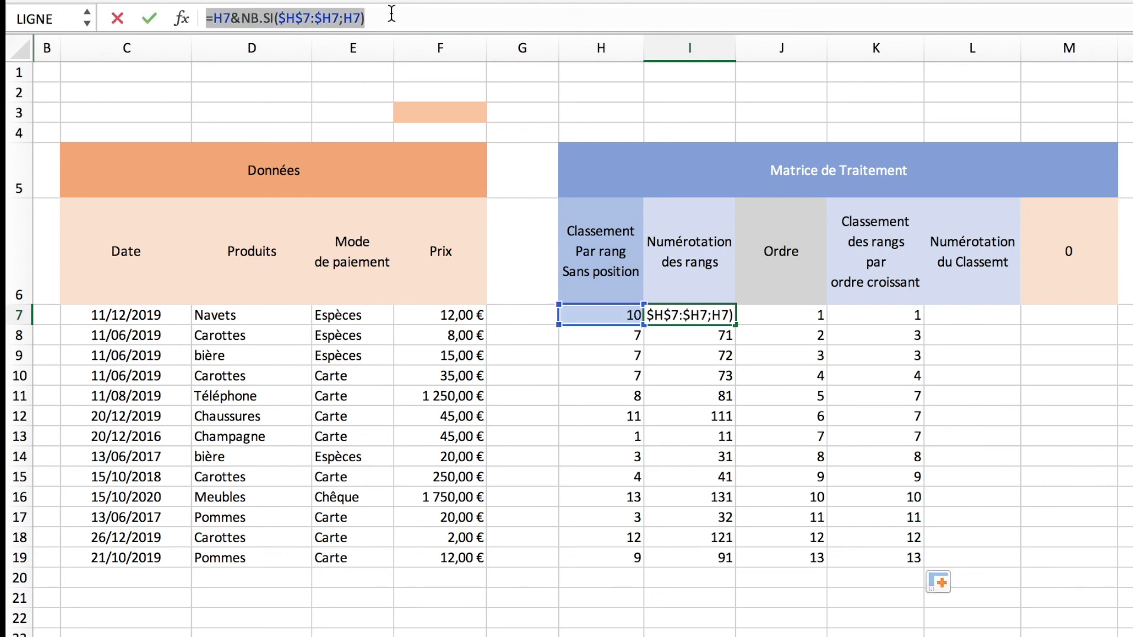
{"action": "key", "text": "Escape"}
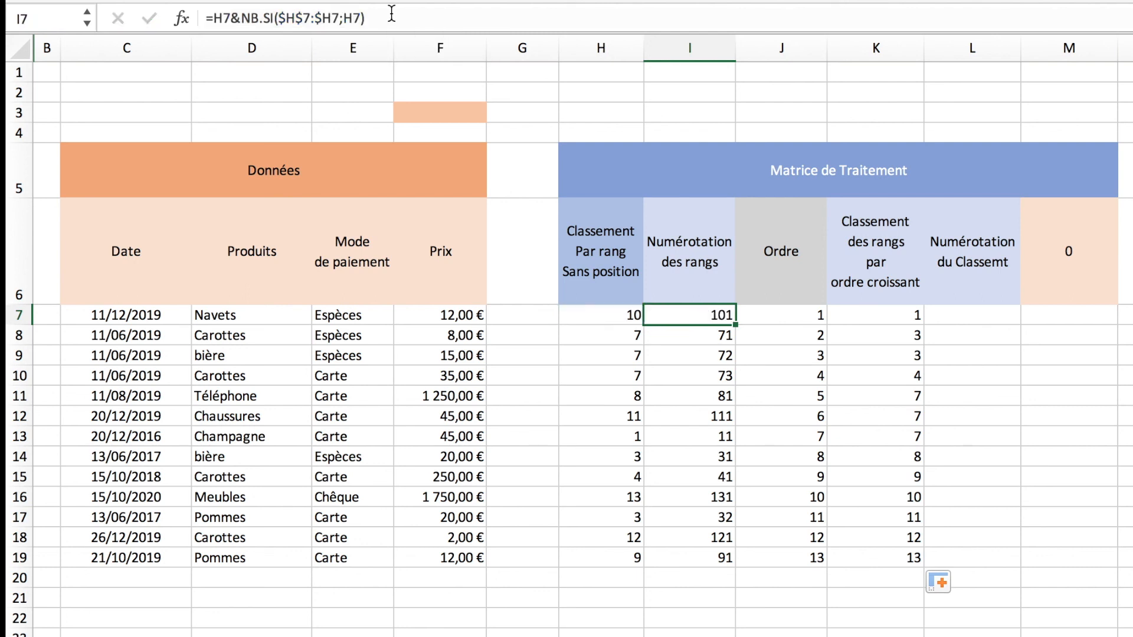
{"action": "key", "text": "super+c"}
{"action": "left_click", "coordinate": [974, 317]}
{"action": "key", "text": "super+v"}
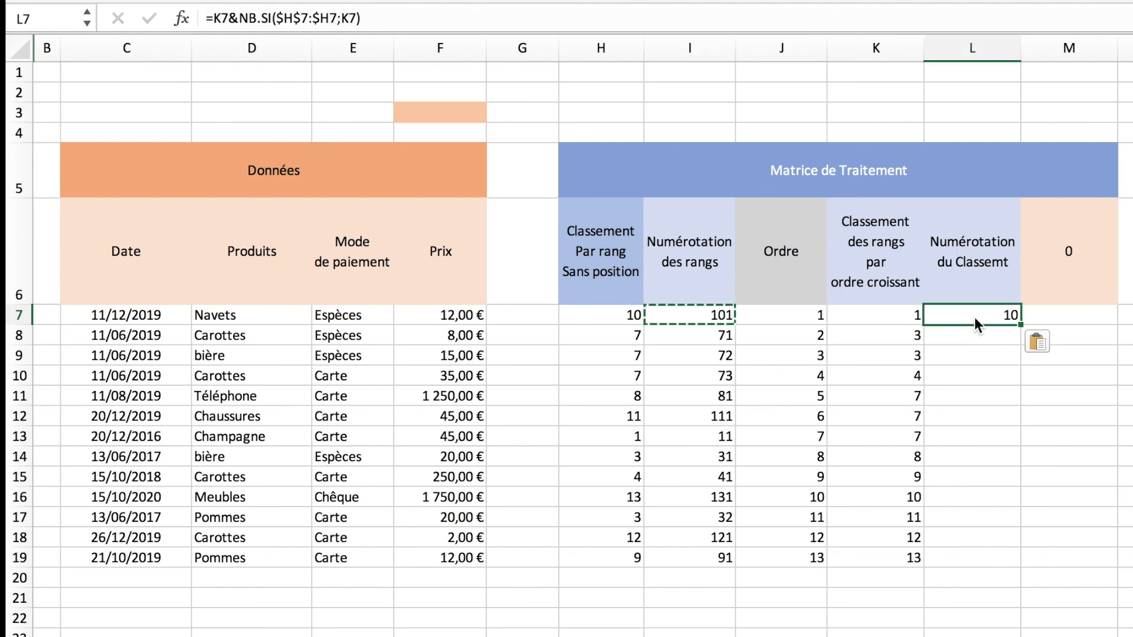
{"action": "key", "text": "Escape"}
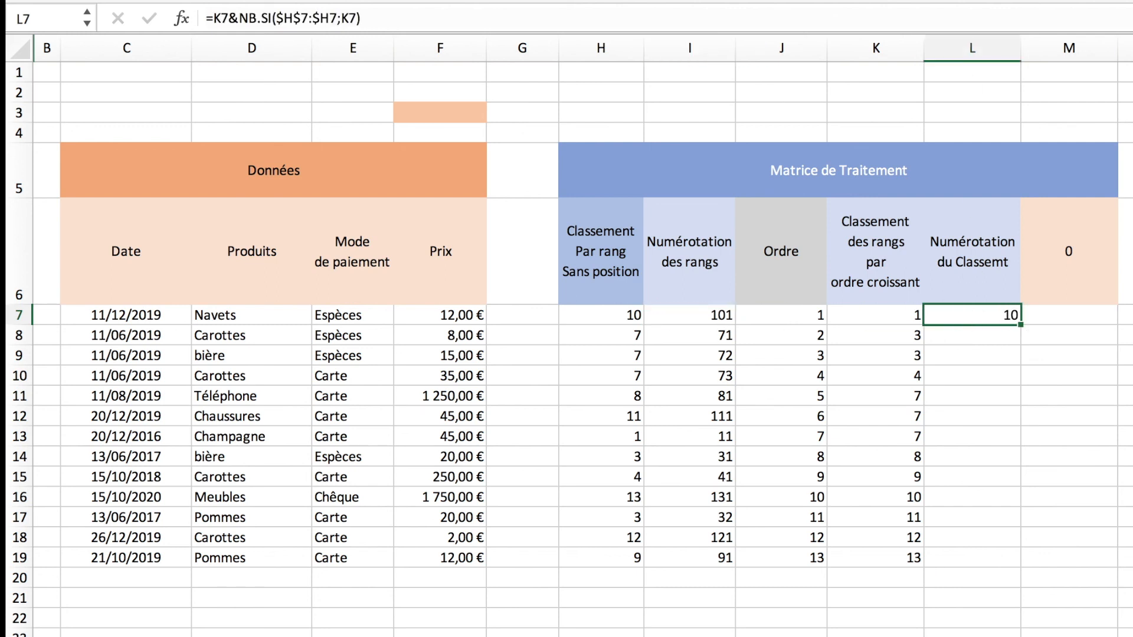
- Change the L7 formula to =K7&NB.SI($K$7:$K7;K7) and fill it down to L19
{"action": "left_click", "coordinate": [927, 19]}
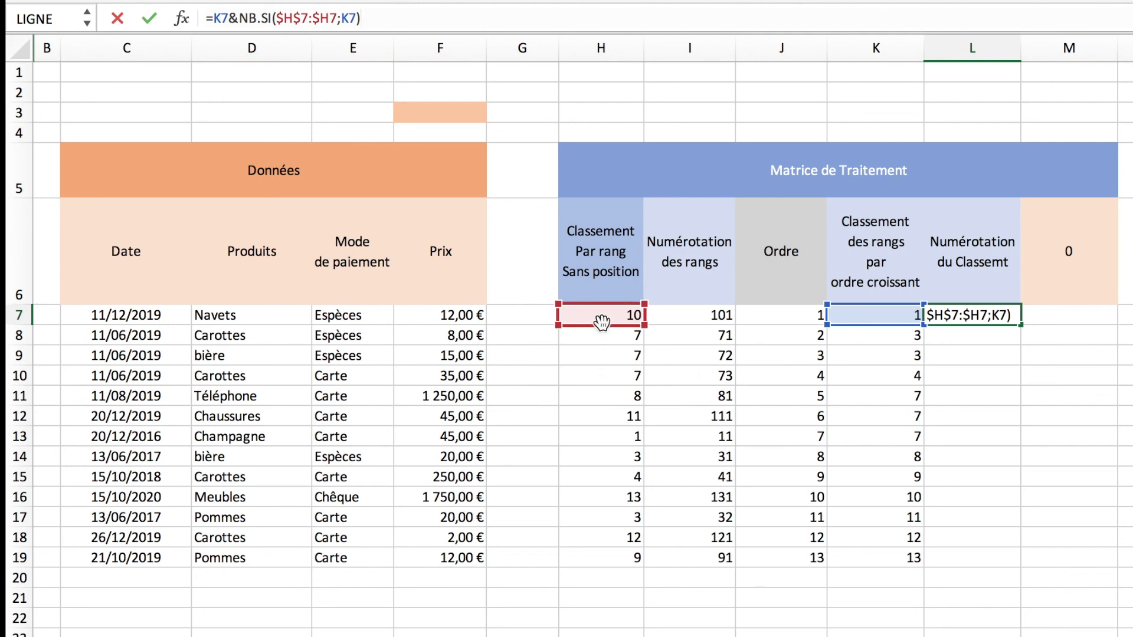
{"action": "left_click_drag", "start_coordinate": [602, 322], "coordinate": [849, 322]}
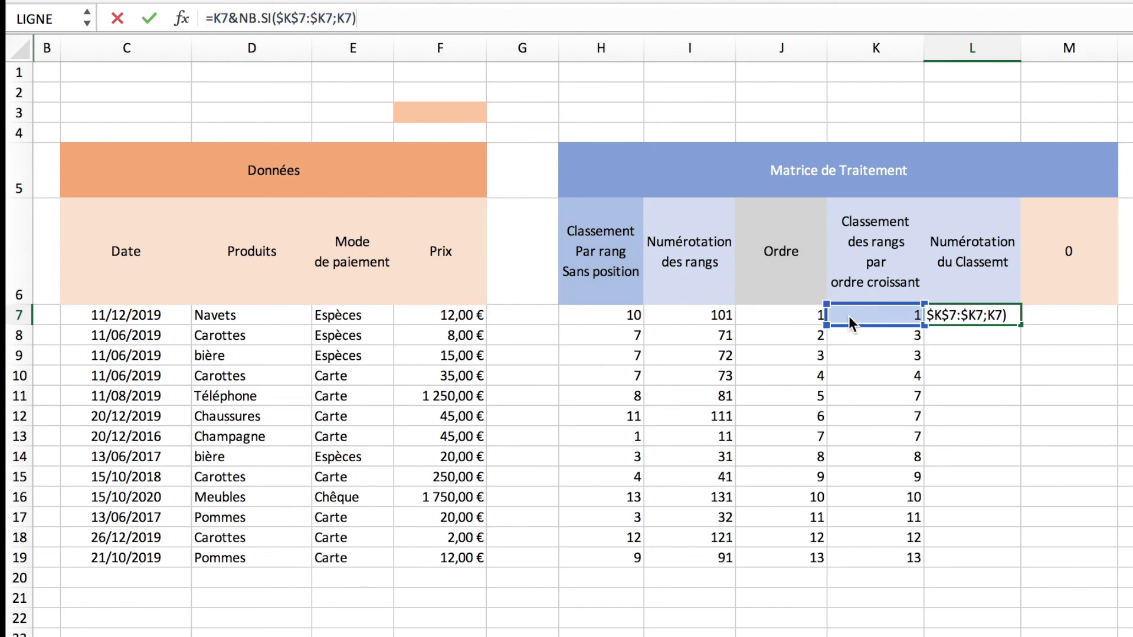
{"action": "key", "text": "Return"}
{"action": "left_click", "coordinate": [997, 318]}
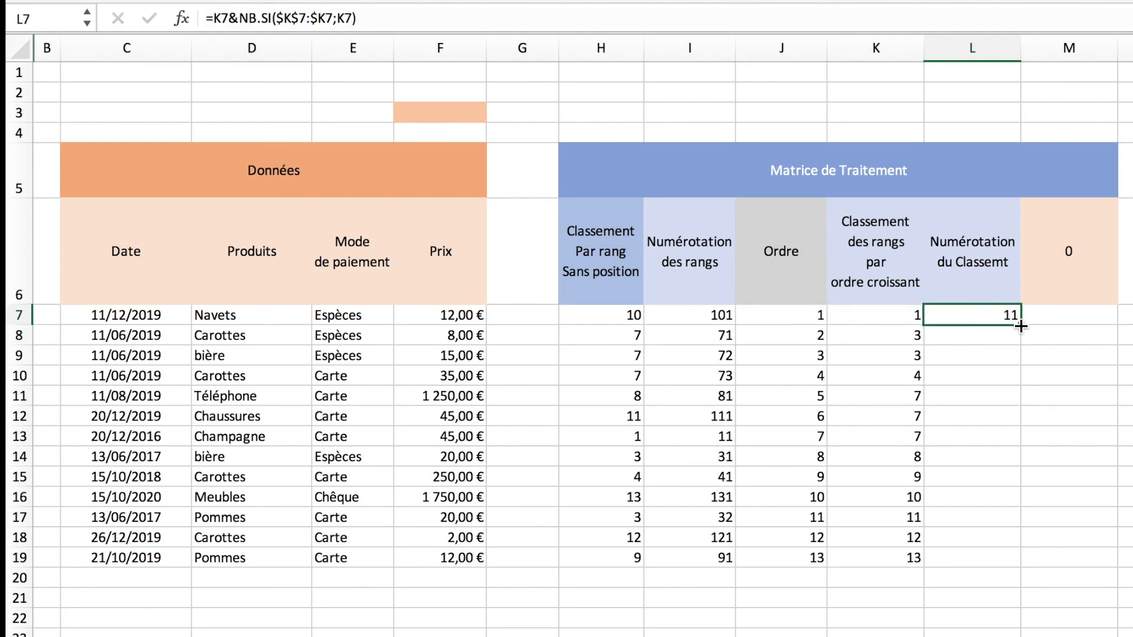
{"action": "double_click", "coordinate": [1021, 326]}
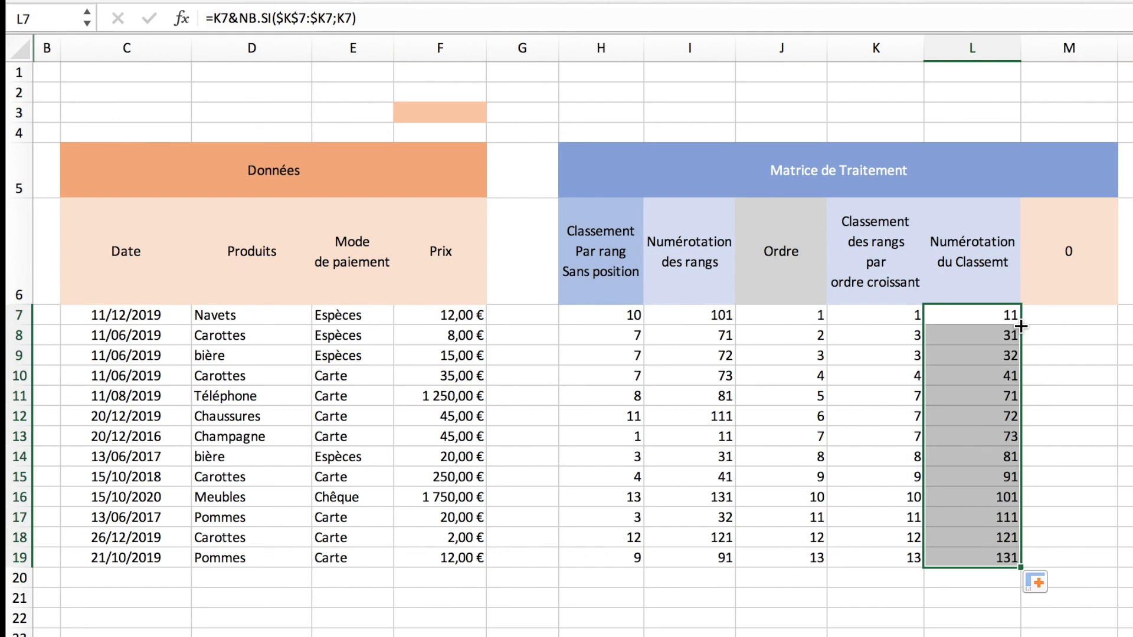
- Examine the numbered rankings and their formulas cell by cell from L7 to L13
{"action": "left_click", "coordinate": [974, 497]}
{"action": "left_click", "coordinate": [980, 315]}
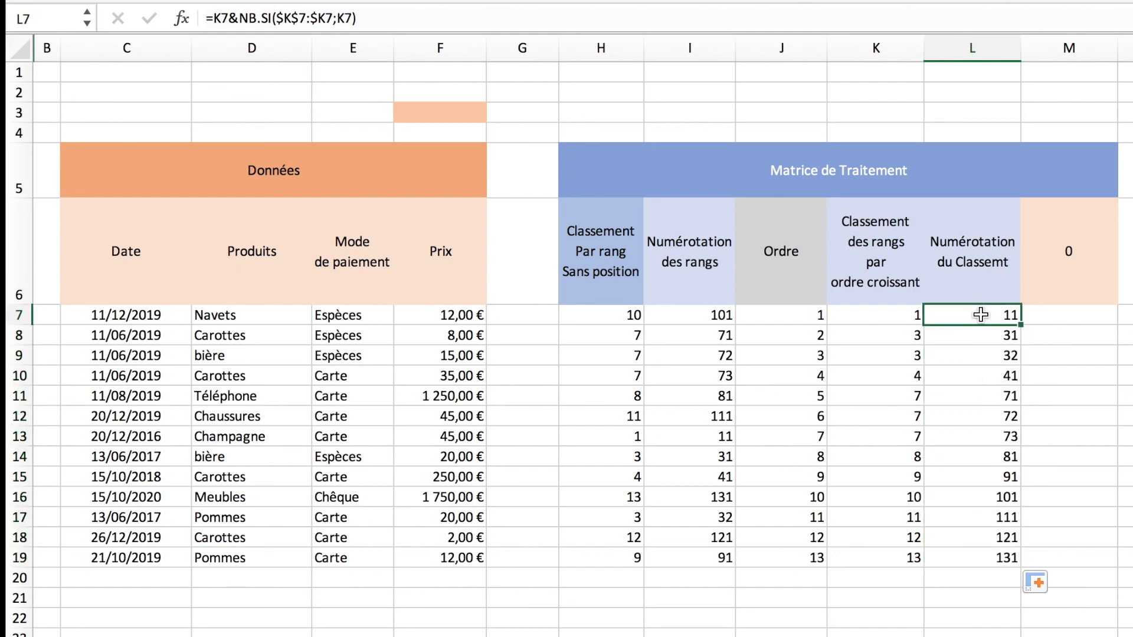
{"action": "key", "text": "Down"}
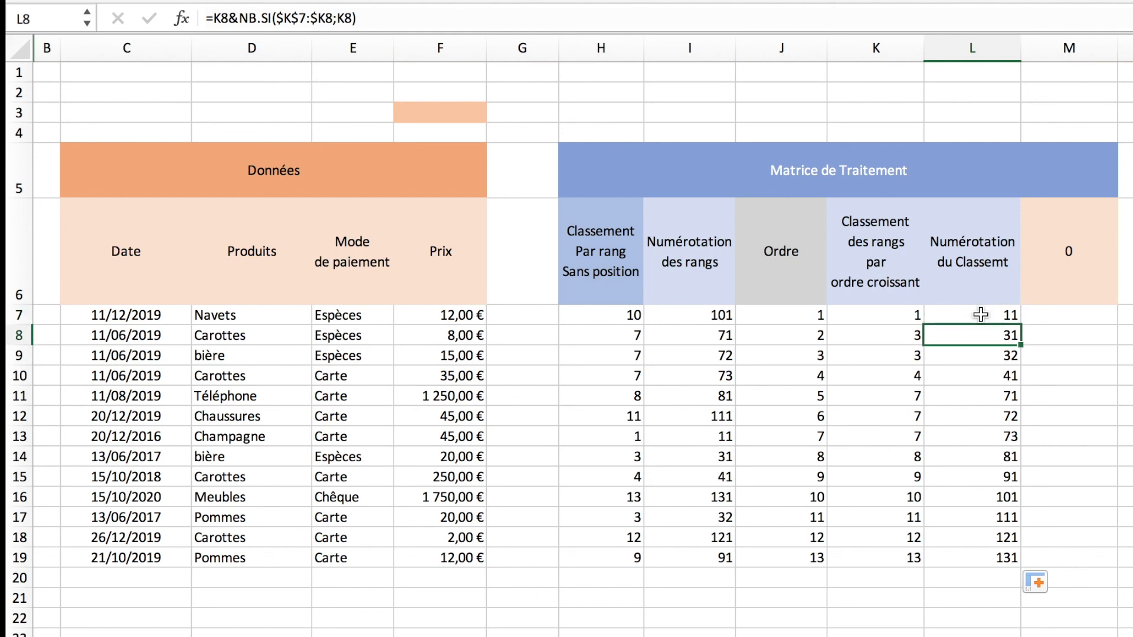
{"action": "key", "text": "Down"}
{"action": "key", "text": "Down"}
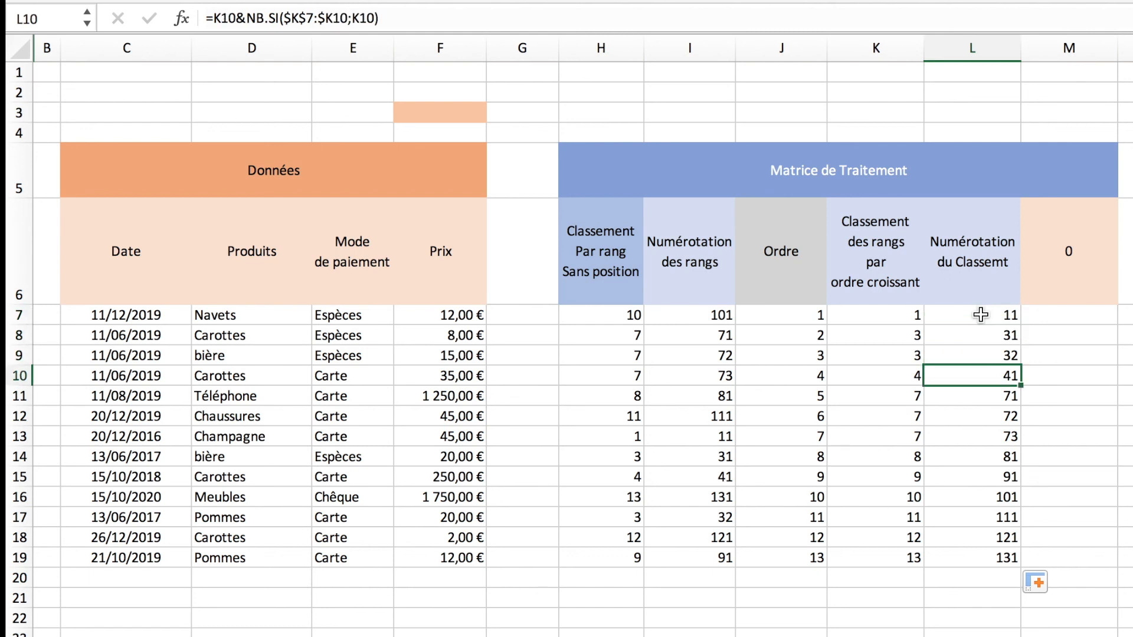
{"action": "key", "text": "Down"}
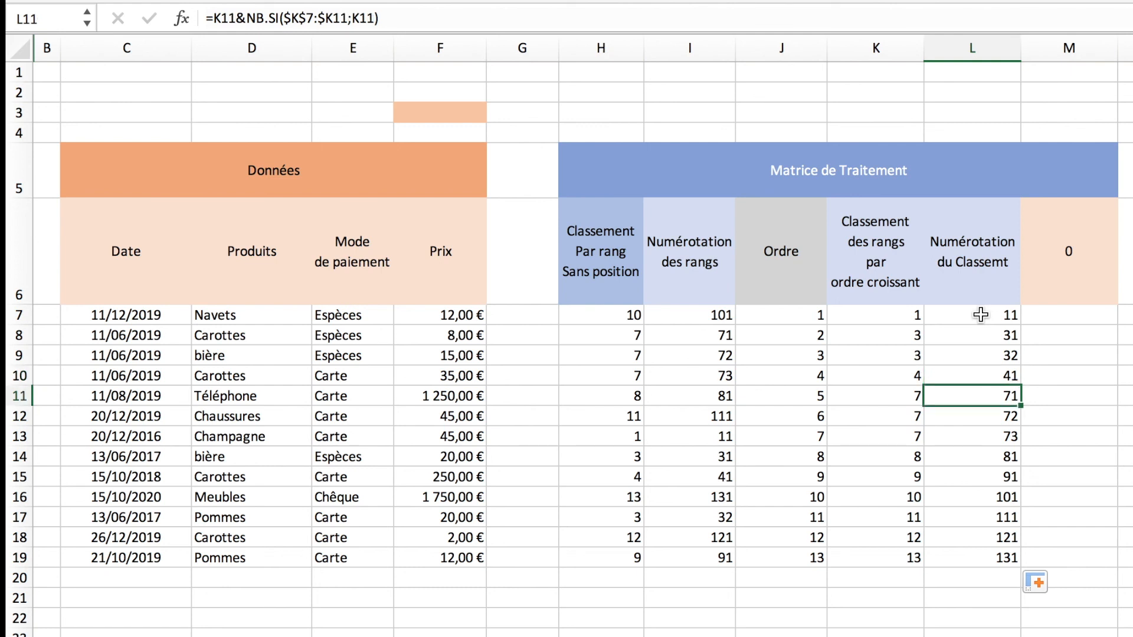
{"action": "key", "text": "Down"}
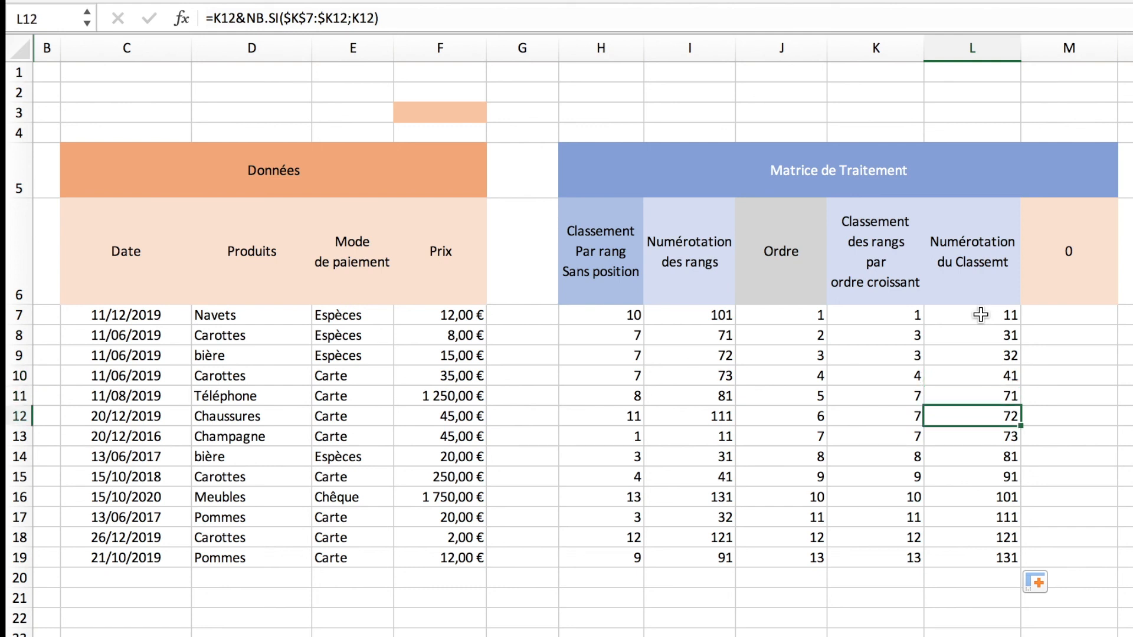
{"action": "key", "text": "Down"}
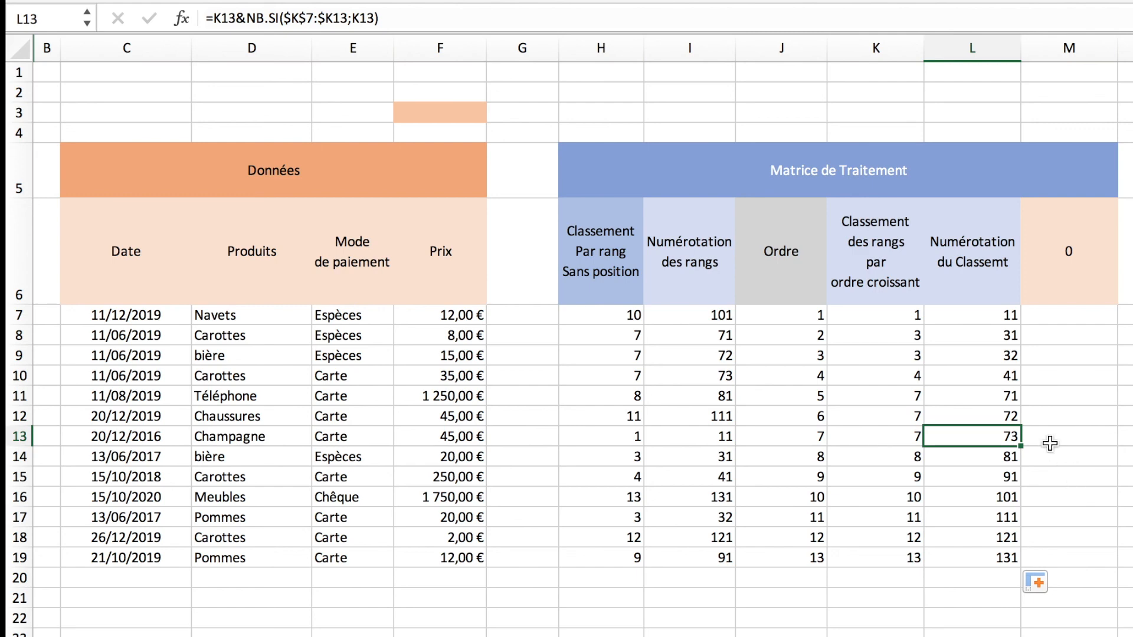
- Match the number in L13 with I10 and the data record in C10:F10 by selecting them together
{"action": "scroll", "coordinate": [1050, 444], "scroll_direction": "right", "scroll_amount": 2}
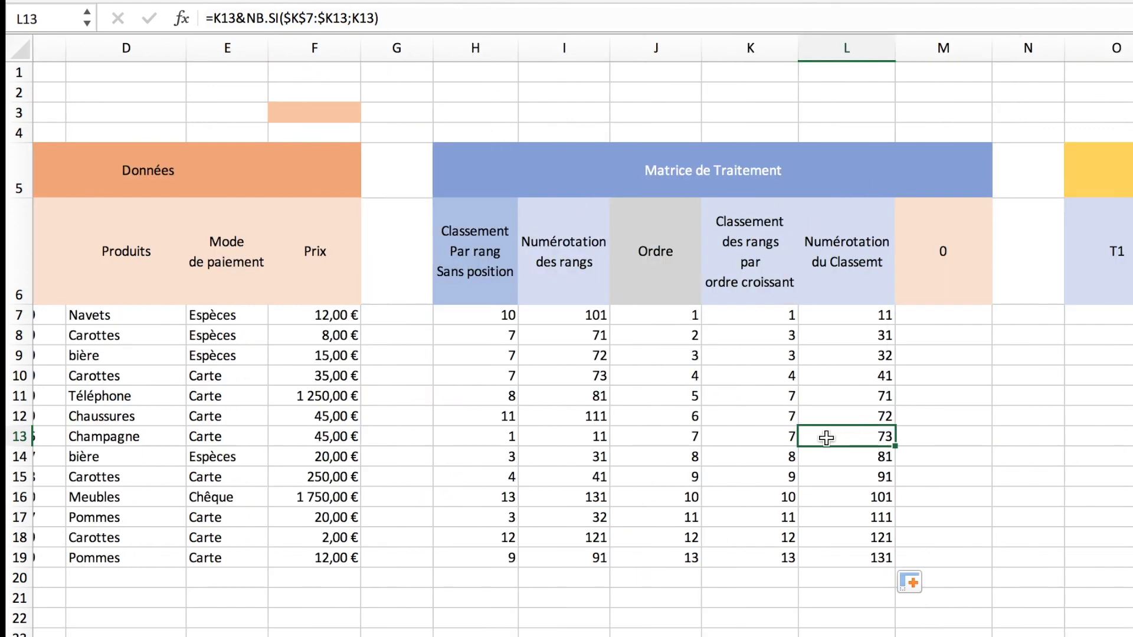
{"action": "left_click", "coordinate": [581, 377], "text": "super"}
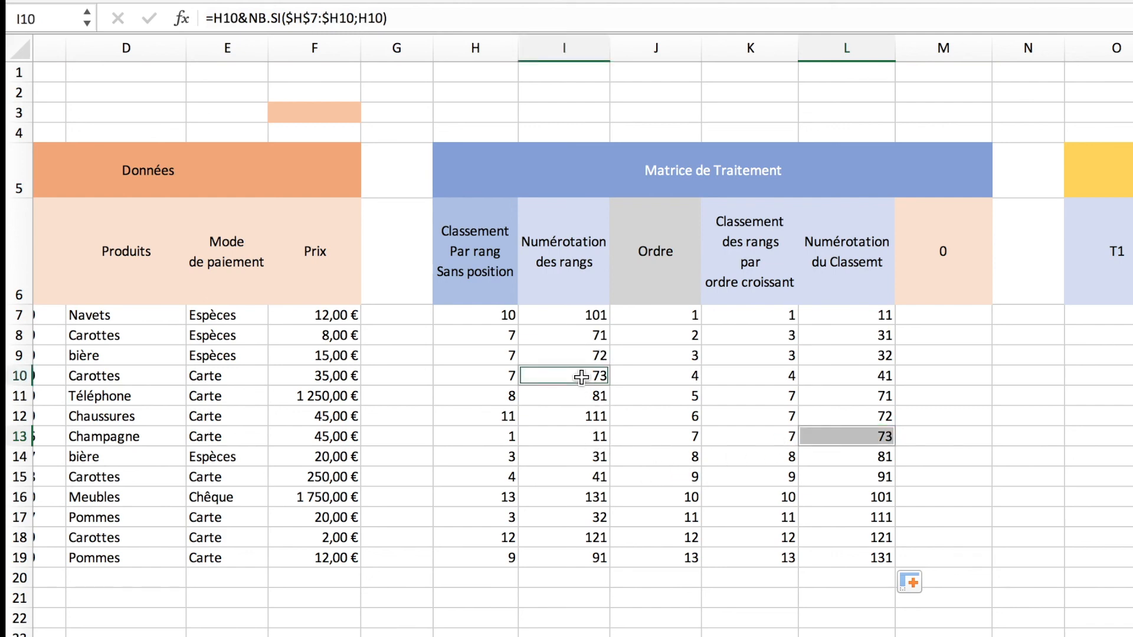
{"action": "scroll", "coordinate": [581, 375], "scroll_direction": "left", "scroll_amount": 5}
{"action": "scroll", "coordinate": [582, 376], "scroll_direction": "down", "scroll_amount": 1}
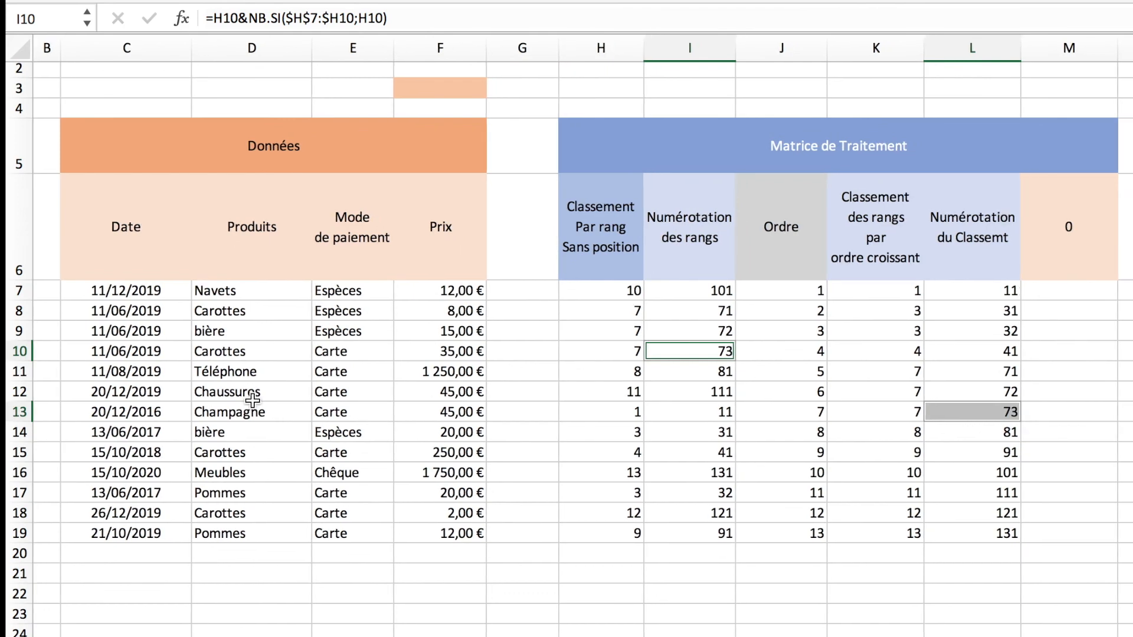
{"action": "left_click_drag", "start_coordinate": [151, 356], "coordinate": [435, 354]}
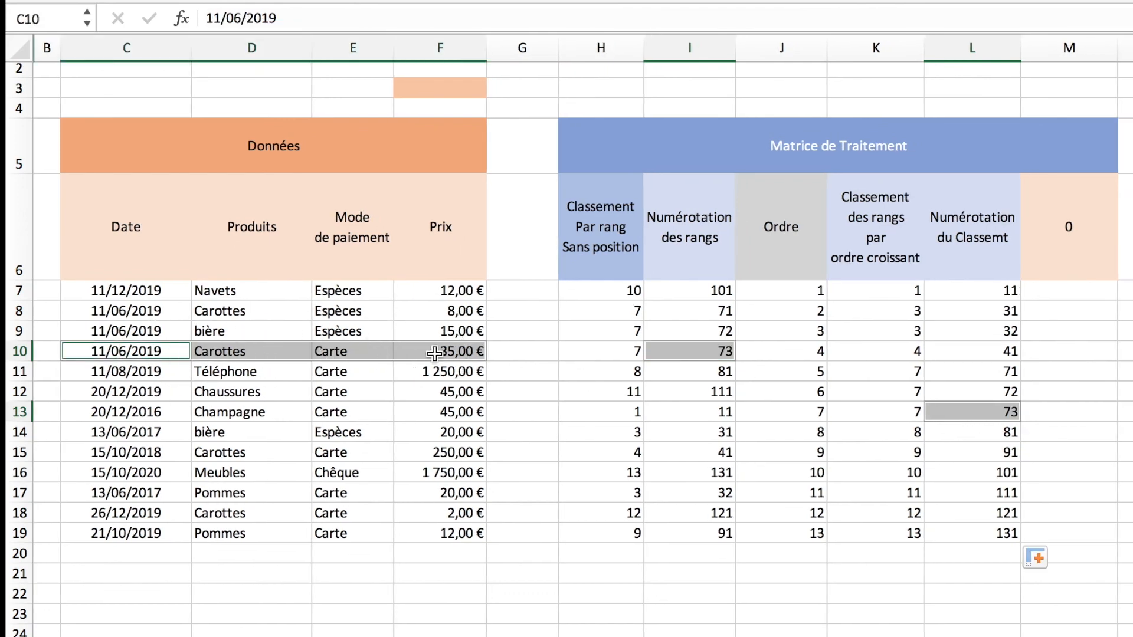